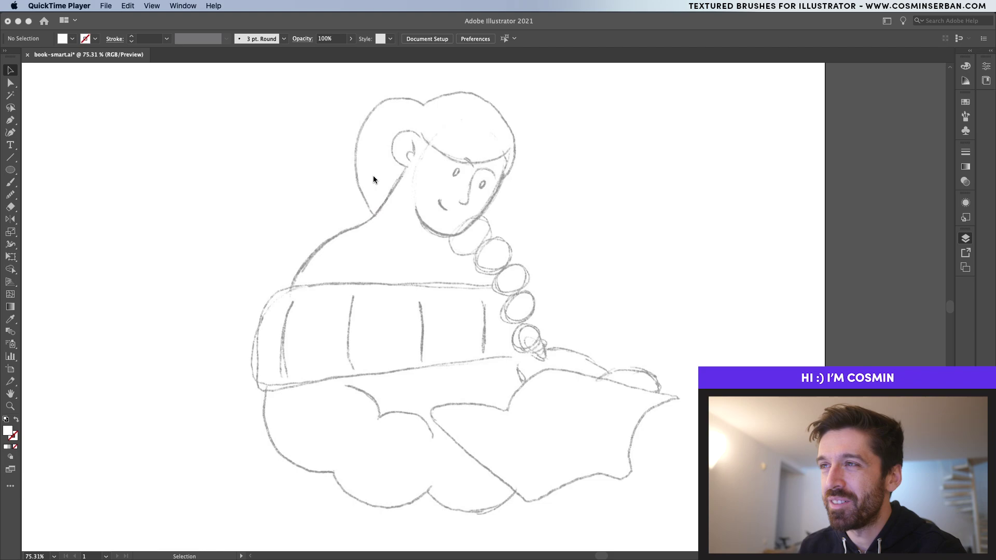
Trace the sketched head with the Pen tool as a closed curved path, about 184 by 216 px, following chin, cheeks and forehead.
{"action": "left_click", "coordinate": [406, 223]}
{"action": "key", "text": "p"}
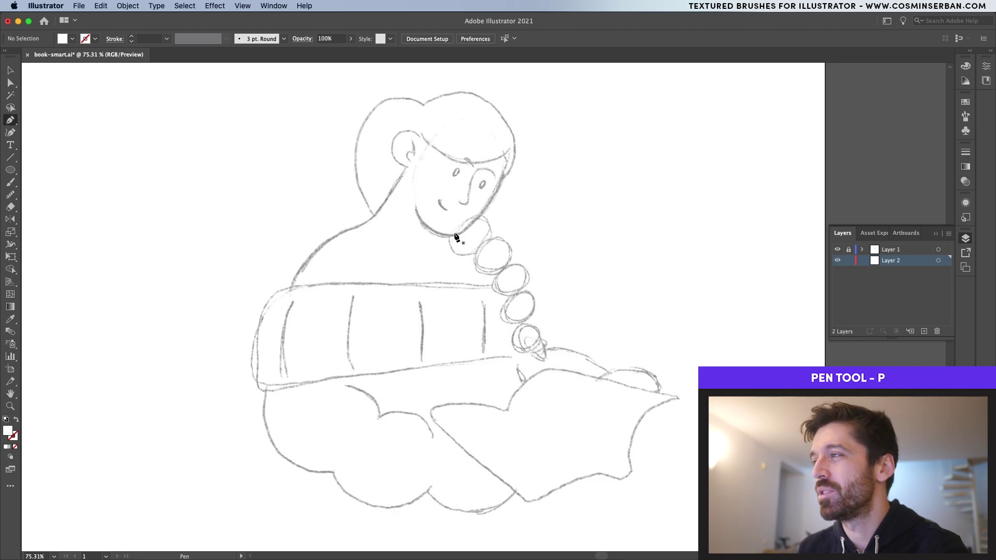
{"action": "scroll", "coordinate": [455, 237], "scroll_direction": "up", "scroll_amount": 6}
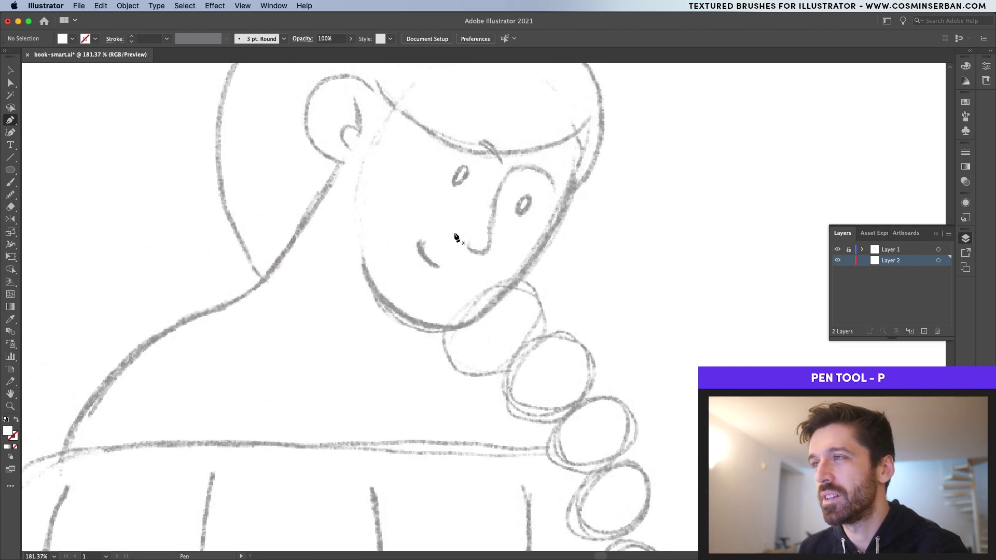
{"action": "scroll", "coordinate": [455, 234], "scroll_direction": "up", "scroll_amount": 1}
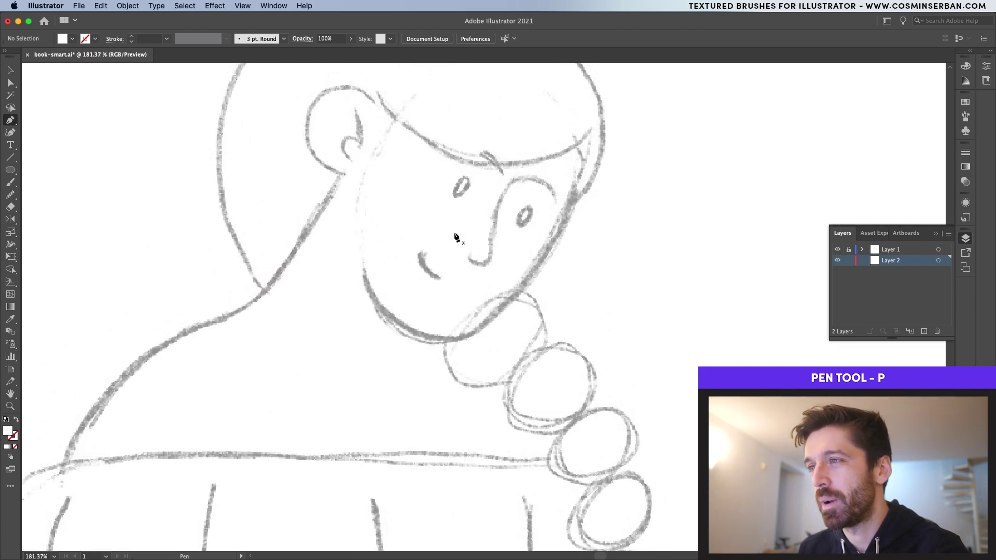
{"action": "left_click", "coordinate": [363, 275]}
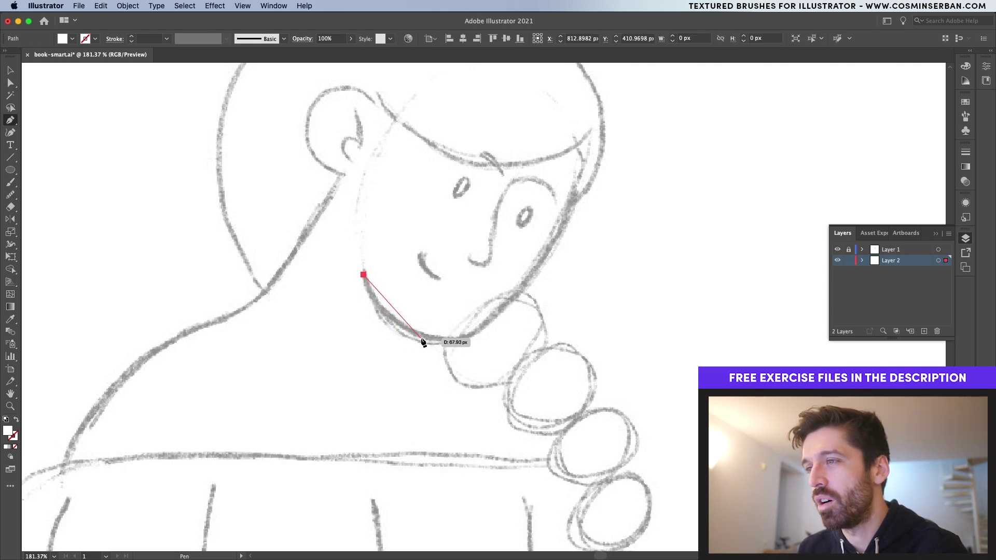
{"action": "left_click_drag", "start_coordinate": [420, 338], "coordinate": [471, 348]}
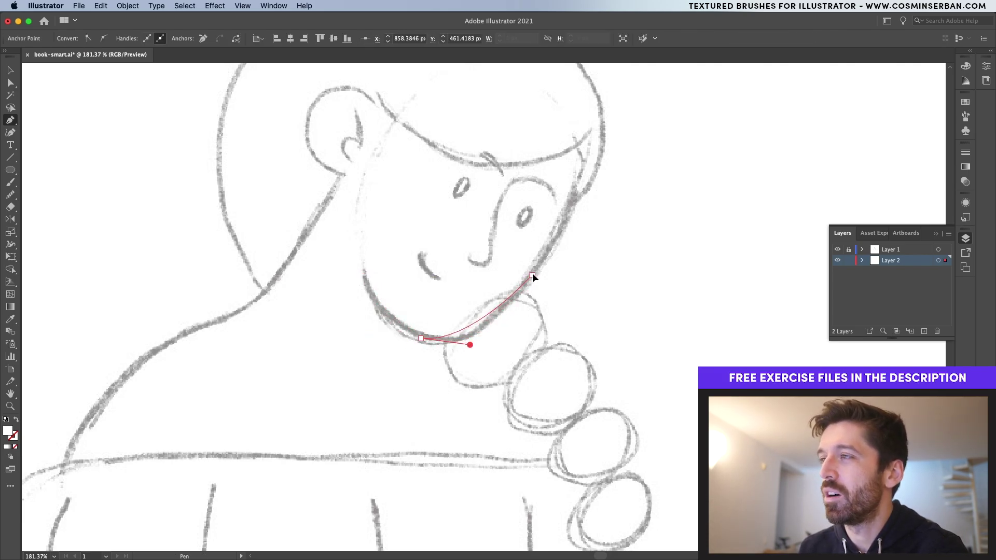
{"action": "left_click_drag", "start_coordinate": [533, 273], "coordinate": [585, 187]}
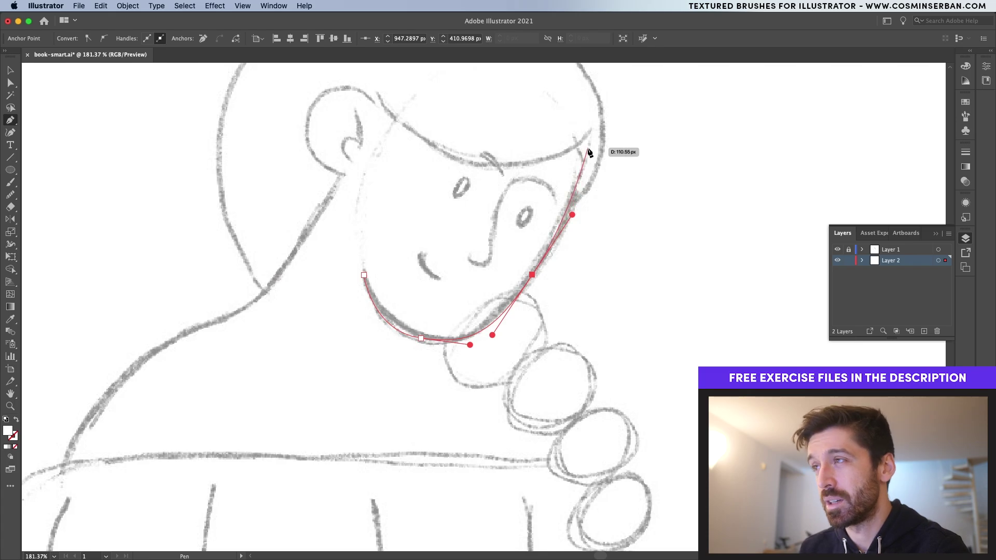
{"action": "left_click_drag", "start_coordinate": [590, 133], "coordinate": [591, 98]}
{"action": "scroll", "coordinate": [590, 98], "scroll_direction": "up", "scroll_amount": 5}
{"action": "left_click_drag", "start_coordinate": [425, 216], "coordinate": [369, 256]}
{"action": "left_click_drag", "start_coordinate": [364, 409], "coordinate": [379, 515]}
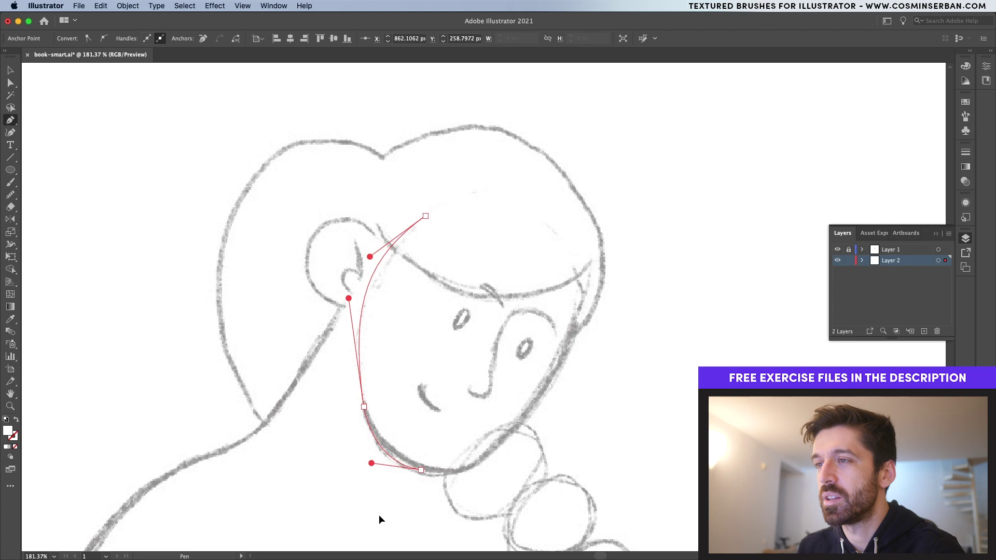
{"action": "key", "text": "v"}
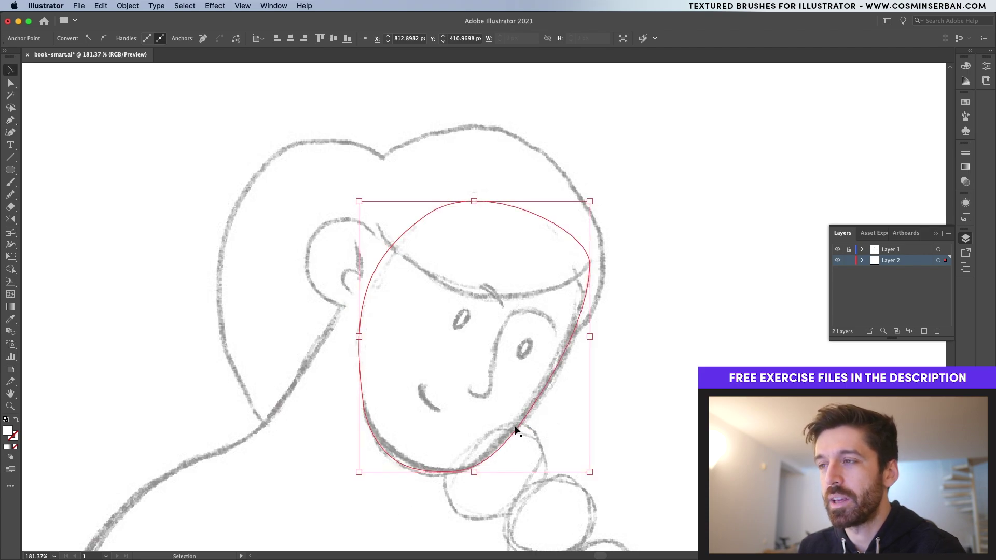
Give the head outline a near-black colour (H 33°, S 13%, B 14%) and swap it from fill to stroke.
{"action": "double_click", "coordinate": [9, 433]}
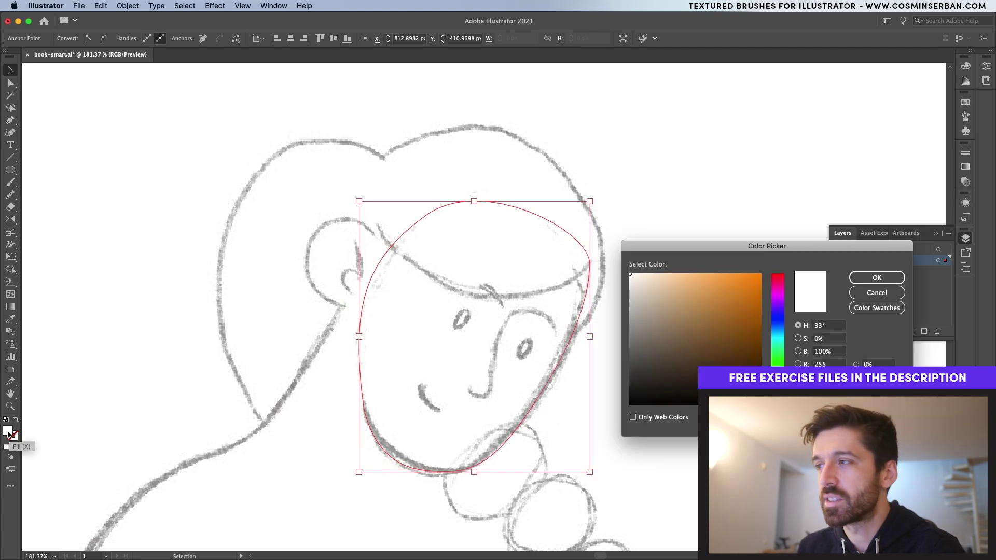
{"action": "left_click", "coordinate": [647, 387]}
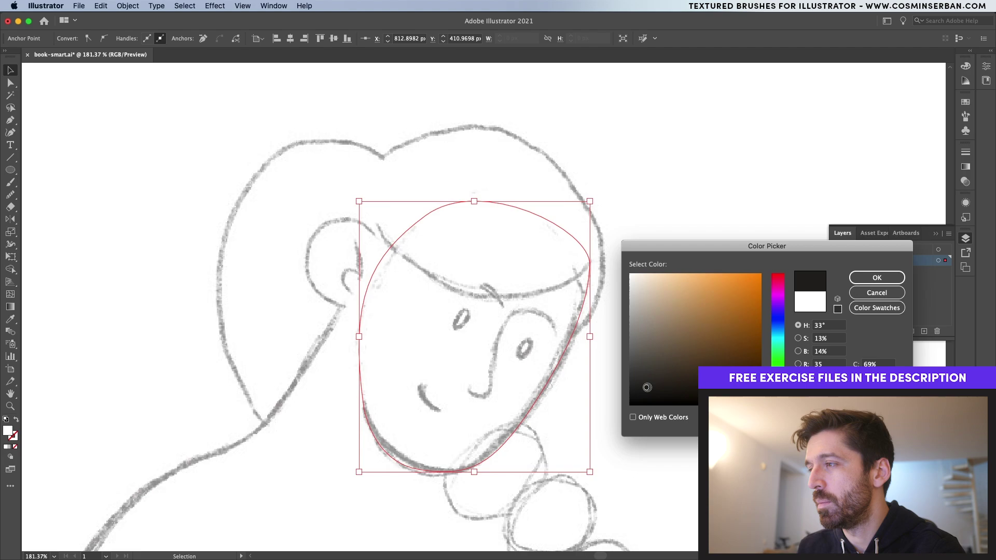
{"action": "left_click", "coordinate": [876, 277]}
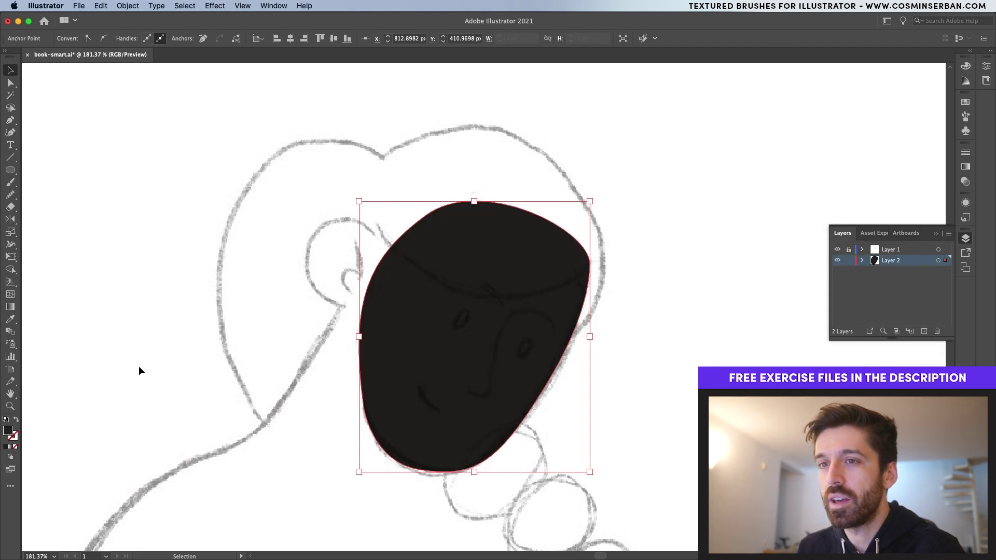
{"action": "left_click", "coordinate": [16, 421]}
Set the head outline's stroke weight to 4 pt and deselect it.
{"action": "left_click", "coordinate": [471, 208]}
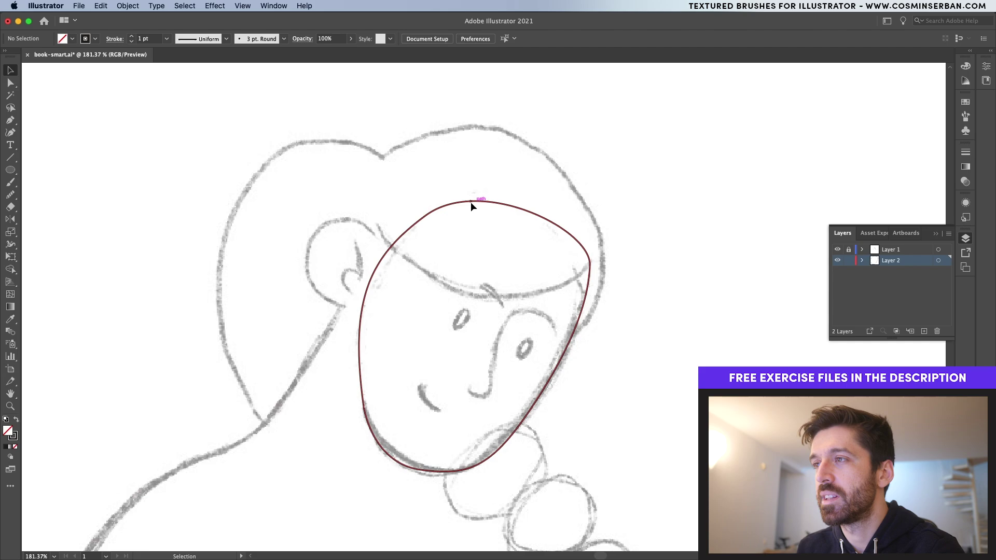
{"action": "left_click", "coordinate": [463, 206]}
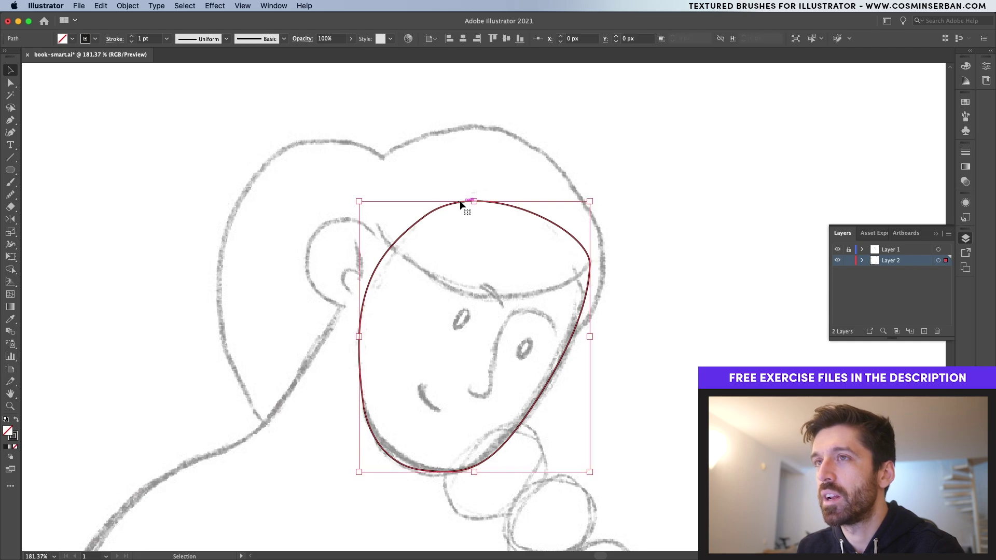
{"action": "left_click", "coordinate": [131, 37]}
{"action": "left_click", "coordinate": [130, 37]}
{"action": "left_click", "coordinate": [131, 37]}
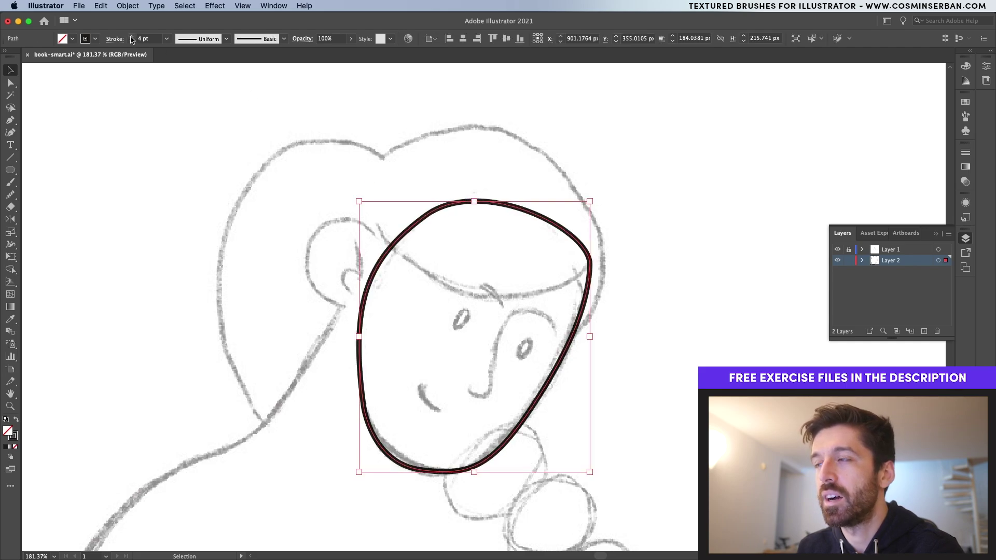
{"action": "left_click", "coordinate": [664, 288]}
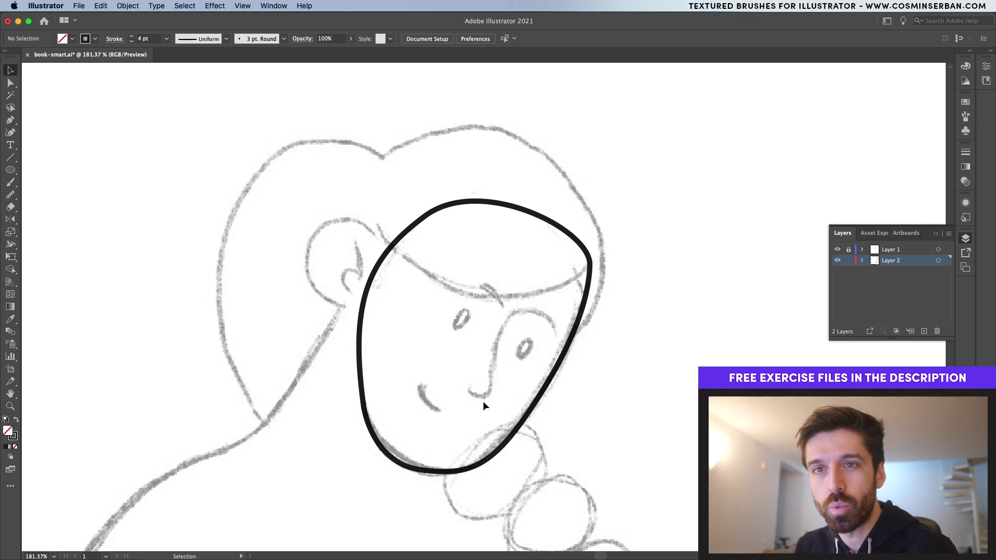
Trace the brow-and-nose curve with the Pen tool, about 68 by 69 px, and give its stroke round caps and round joins.
{"action": "key", "text": "p"}
{"action": "left_click", "coordinate": [556, 337]}
{"action": "mouse_move", "coordinate": [539, 311]}
{"action": "left_mouse_down"}
{"action": "mouse_move", "coordinate": [522, 305]}
{"action": "mouse_move", "coordinate": [494, 348]}
{"action": "left_mouse_up"}
{"action": "left_click_drag", "start_coordinate": [491, 393], "coordinate": [483, 403]}
{"action": "key", "text": "v"}
{"action": "left_click", "coordinate": [966, 153]}
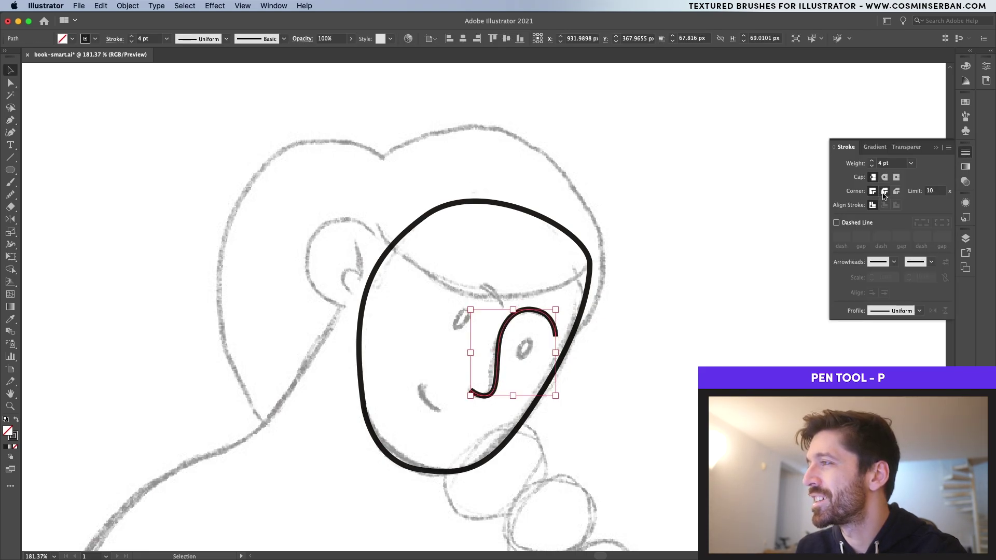
{"action": "left_click", "coordinate": [884, 192]}
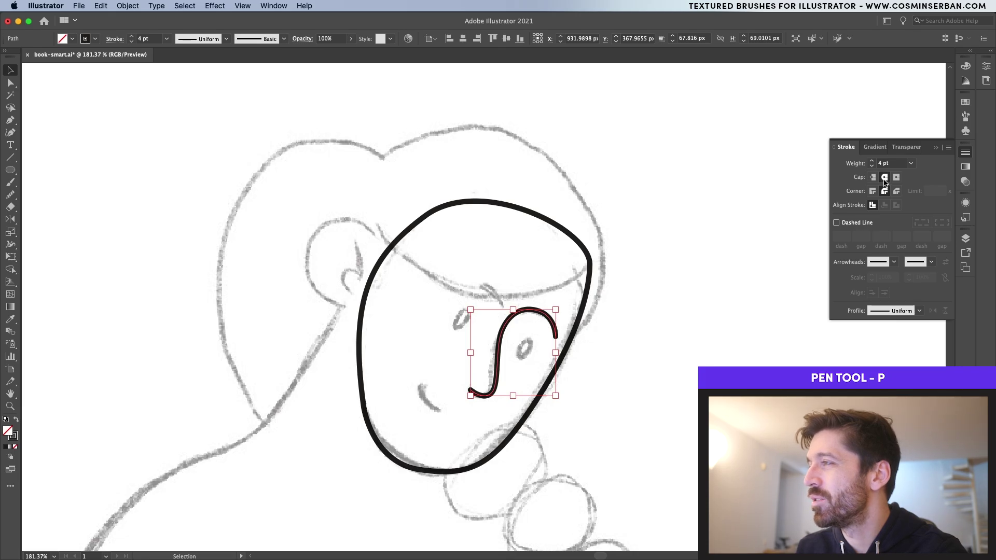
Draw an ellipse about 7 by 15 px over one eye, tilt it to match the sketch, and place a copy on the other eye.
{"action": "left_click_drag", "start_coordinate": [10, 170], "coordinate": [54, 194]}
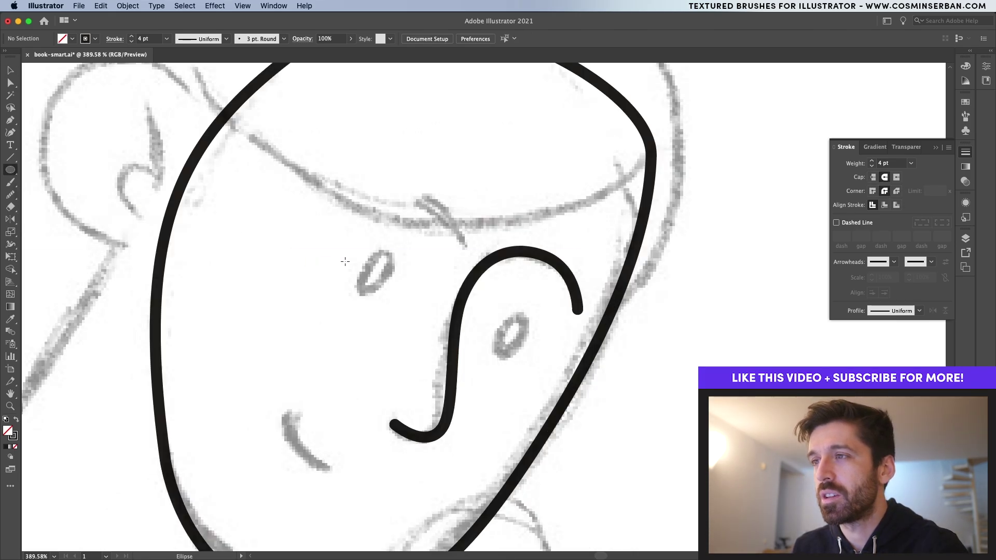
{"action": "left_click_drag", "start_coordinate": [368, 251], "coordinate": [393, 298]}
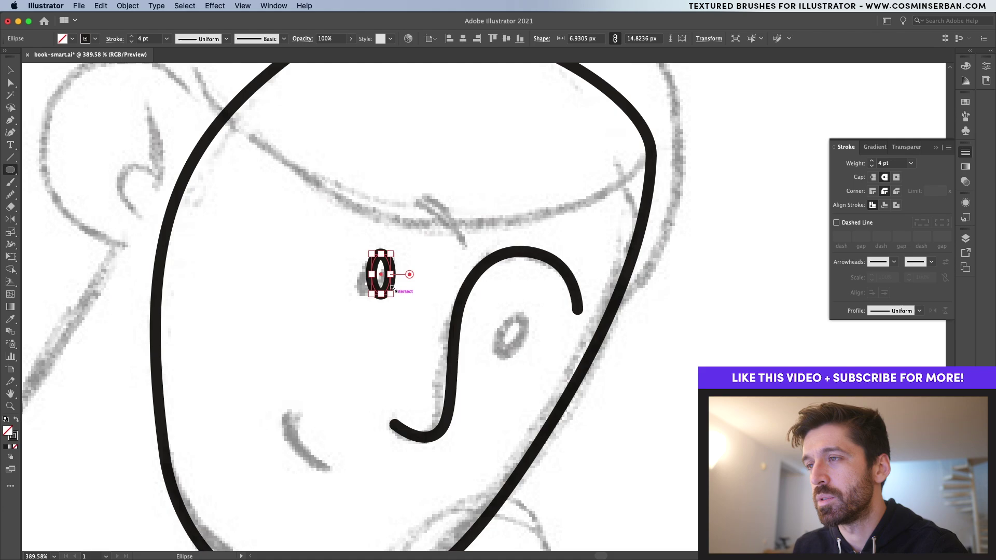
{"action": "key", "text": "v"}
{"action": "mouse_move", "coordinate": [396, 251]}
{"action": "left_mouse_down"}
{"action": "mouse_move", "coordinate": [412, 254]}
{"action": "mouse_move", "coordinate": [406, 277]}
{"action": "mouse_move", "coordinate": [542, 336]}
{"action": "mouse_move", "coordinate": [524, 341]}
{"action": "left_mouse_up"}
{"action": "left_click", "coordinate": [416, 299]}
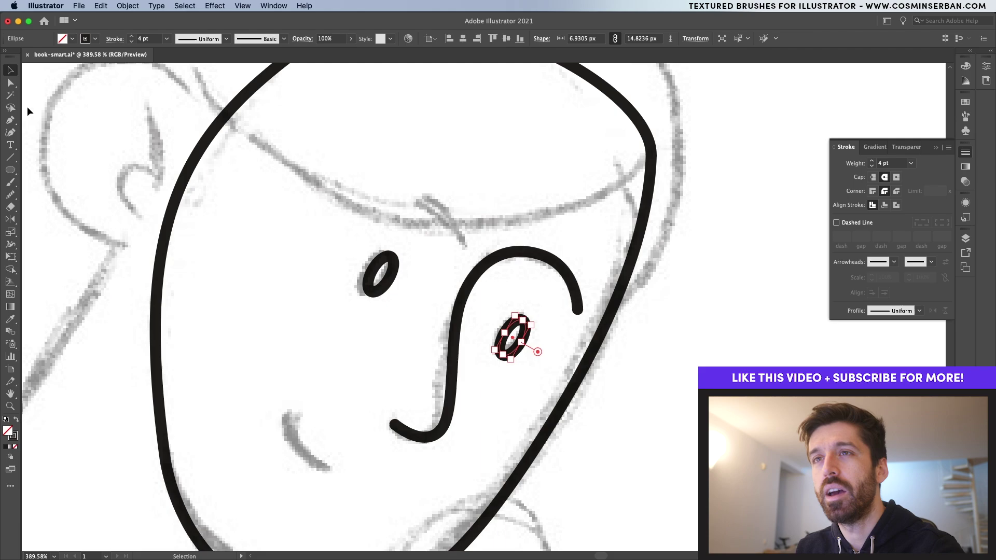
Trace the smile with the Curvature tool as a three-point arc, about 17 by 23 px.
{"action": "left_click", "coordinate": [11, 133]}
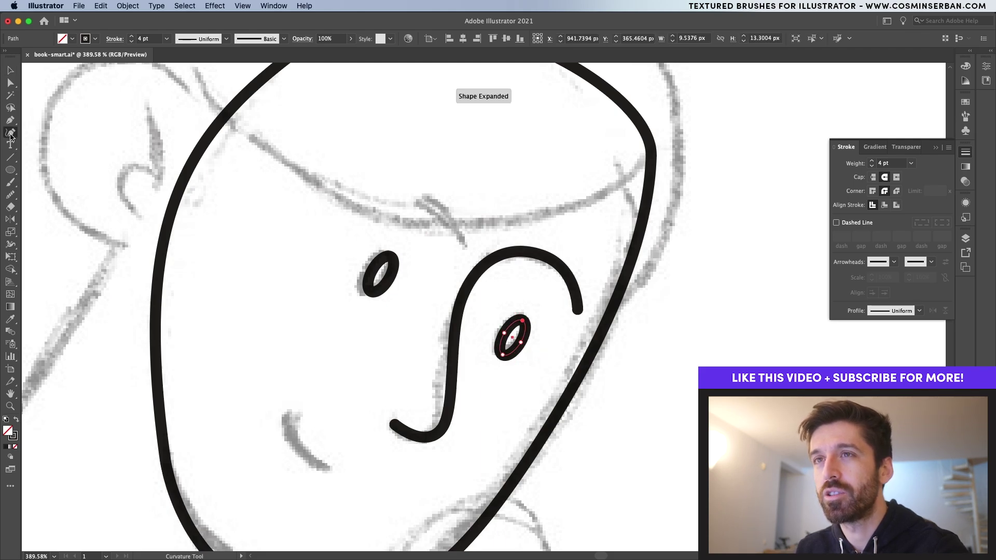
{"action": "left_click", "coordinate": [288, 406]}
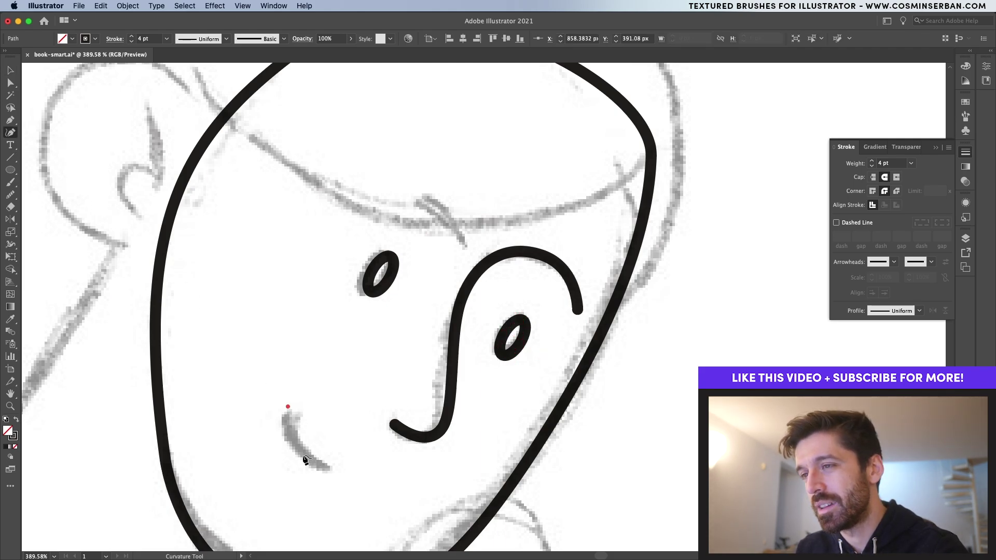
{"action": "left_click", "coordinate": [290, 451]}
{"action": "left_click", "coordinate": [328, 470]}
{"action": "key", "text": "v"}
{"action": "left_click", "coordinate": [371, 483]}
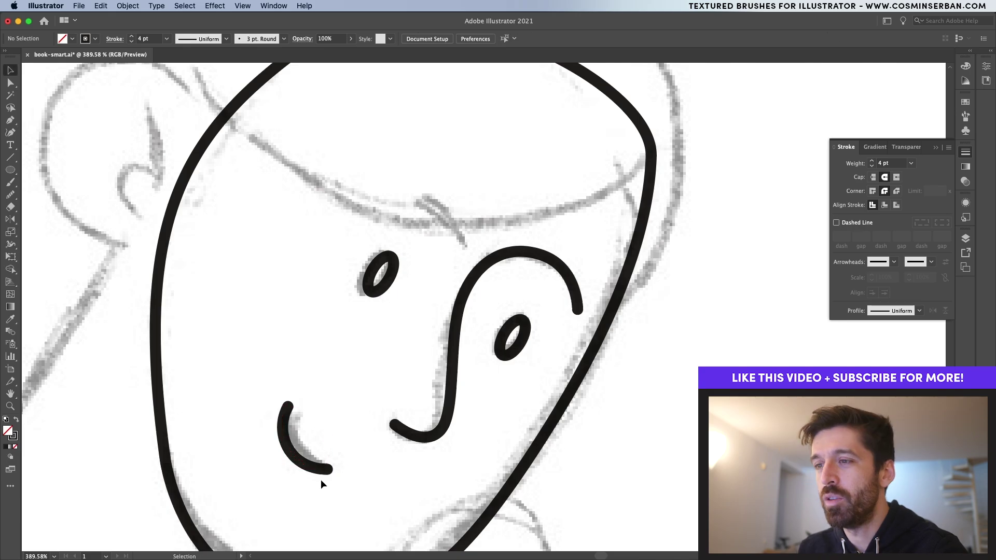
Try to rotate the mouth curve into a frown, and undo the rotation.
{"action": "left_click", "coordinate": [327, 473]}
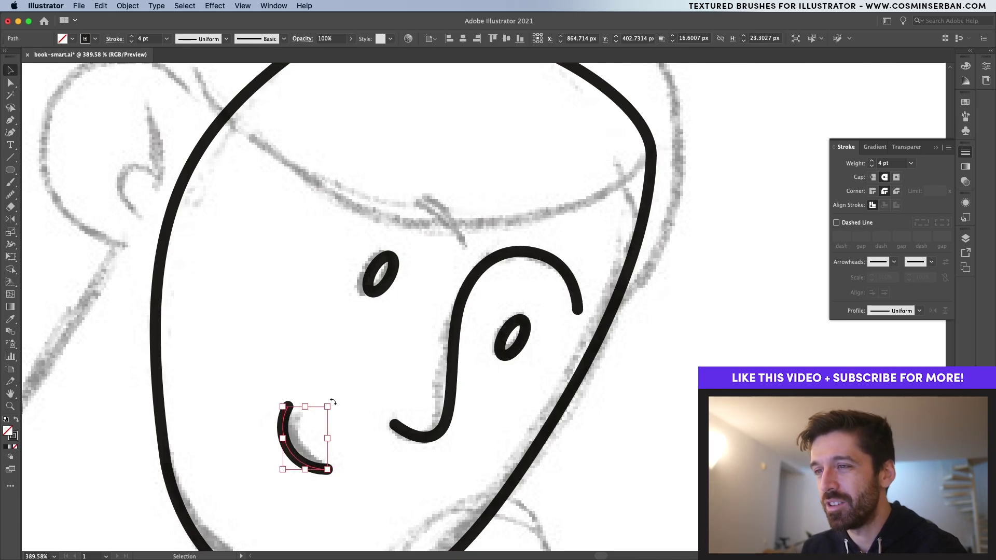
{"action": "left_click_drag", "start_coordinate": [332, 402], "coordinate": [260, 511]}
{"action": "left_click", "coordinate": [259, 511]}
{"action": "scroll", "coordinate": [380, 509], "scroll_direction": "down", "scroll_amount": 3}
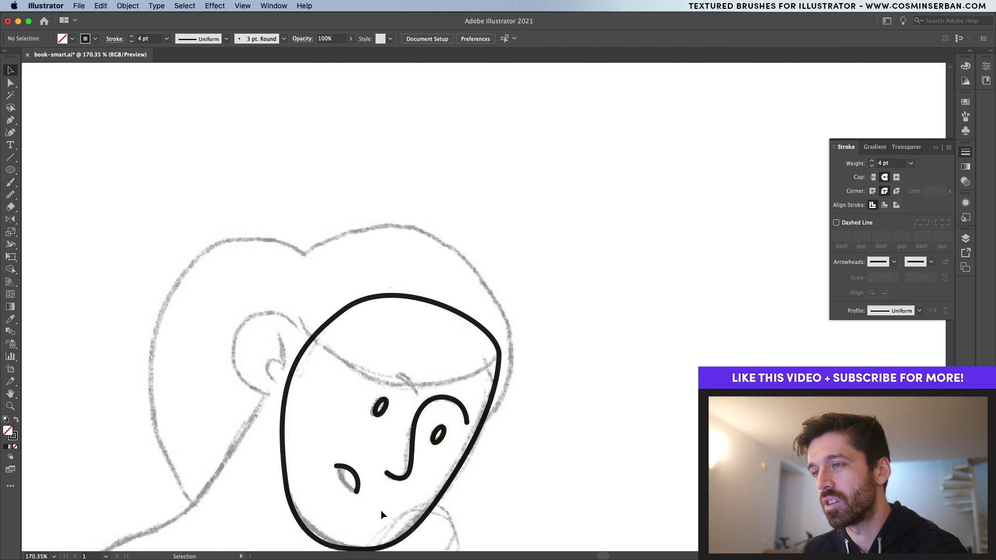
{"action": "scroll", "coordinate": [380, 510], "scroll_direction": "down", "scroll_amount": 2}
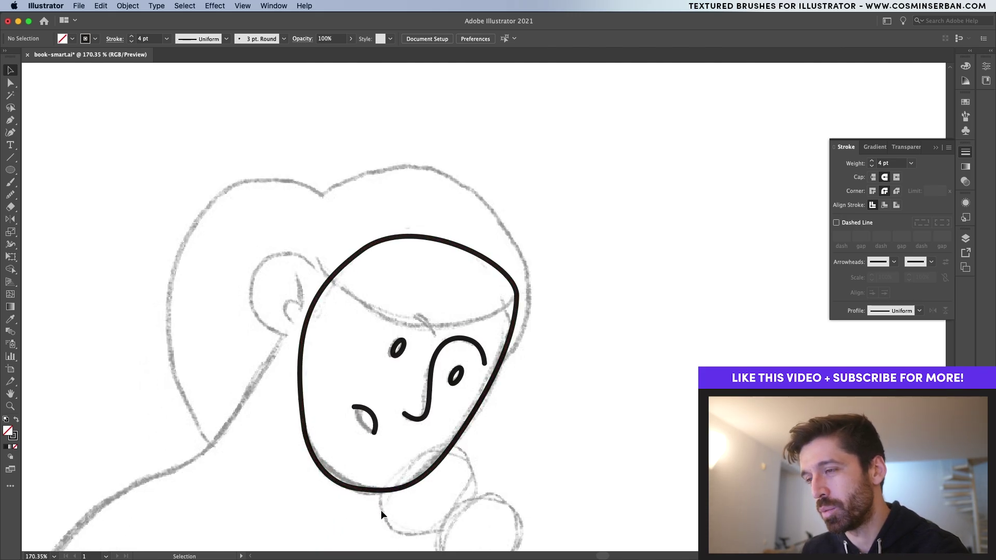
{"action": "key", "text": "super+z"}
{"action": "scroll", "coordinate": [523, 364], "scroll_direction": "down", "scroll_amount": 4}
{"action": "scroll", "coordinate": [522, 364], "scroll_direction": "left", "scroll_amount": 1}
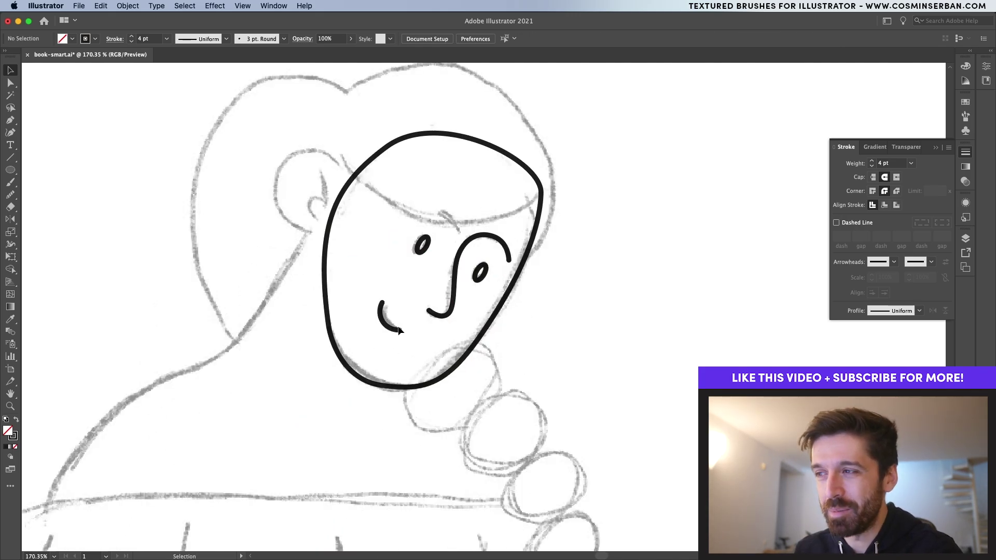
Trace the inner ear detail with the Pen tool as a small open double curve inside the sketched ear.
{"action": "key", "text": "p"}
{"action": "left_click", "coordinate": [314, 221]}
{"action": "left_click_drag", "start_coordinate": [310, 200], "coordinate": [328, 207]}
{"action": "left_click", "coordinate": [307, 163]}
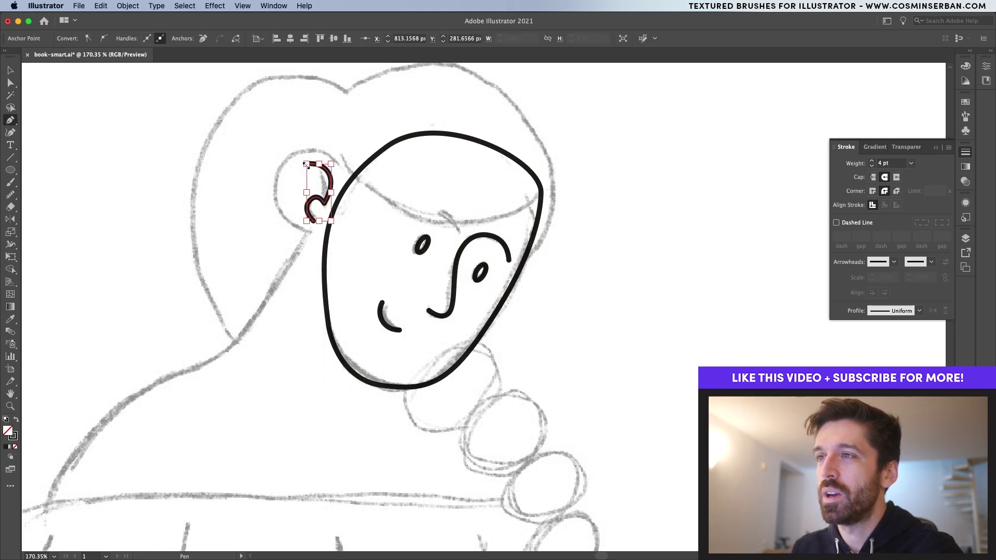
{"action": "key", "text": "v"}
{"action": "left_click", "coordinate": [318, 215]}
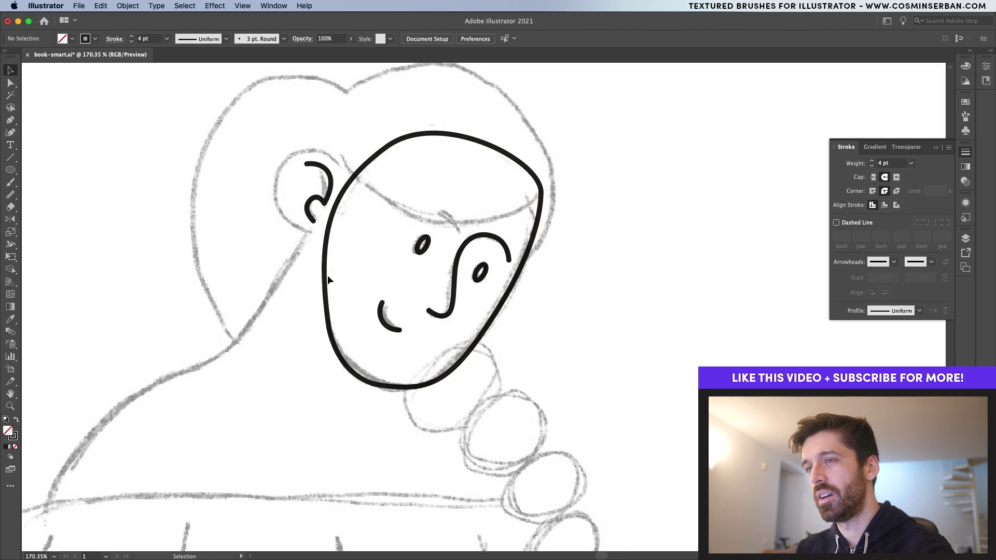
Start the hair path at the head outline's corner beside the brow, tracing the fringe across the forehead and around the outer ear.
{"action": "left_click", "coordinate": [480, 259]}
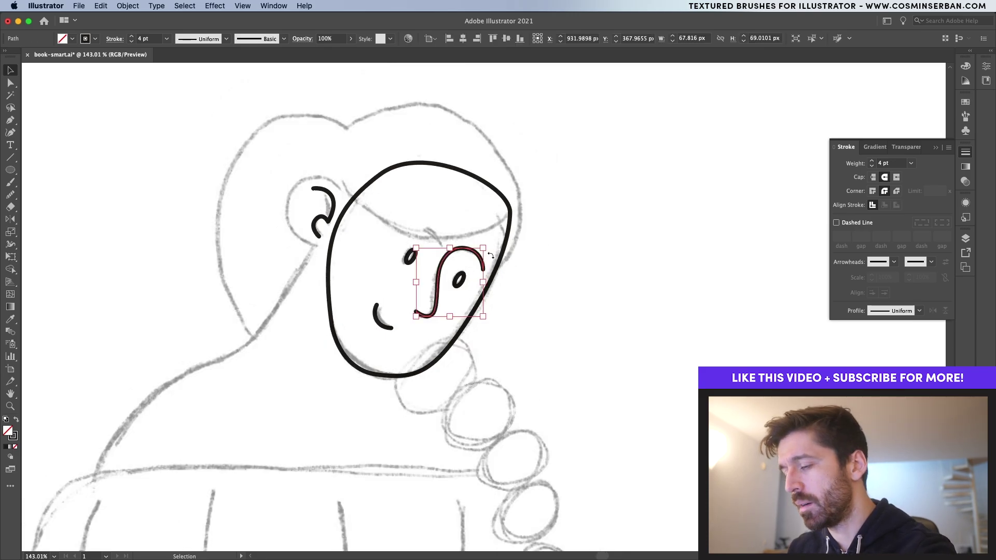
{"action": "key", "text": "p"}
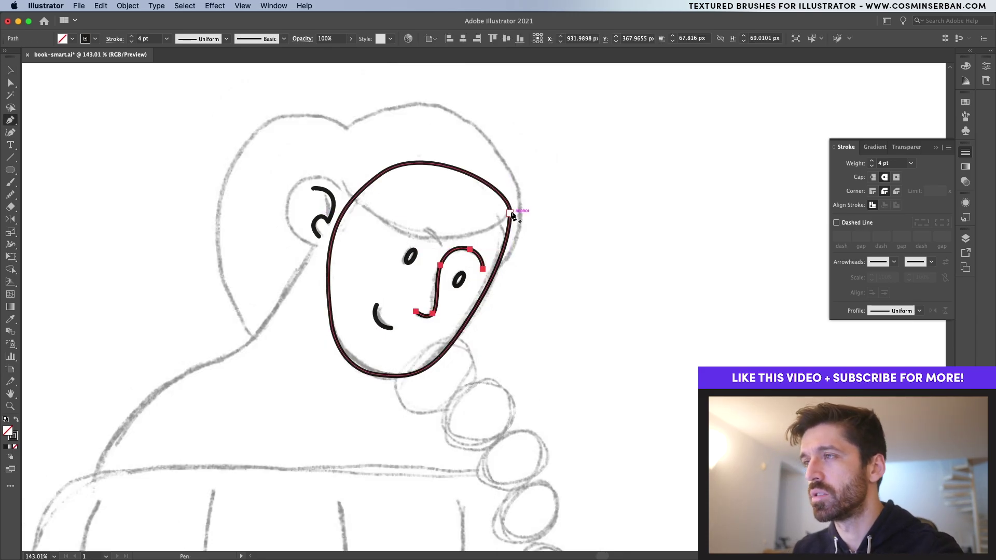
{"action": "left_click", "coordinate": [510, 213]}
{"action": "left_click_drag", "start_coordinate": [429, 237], "coordinate": [370, 228]}
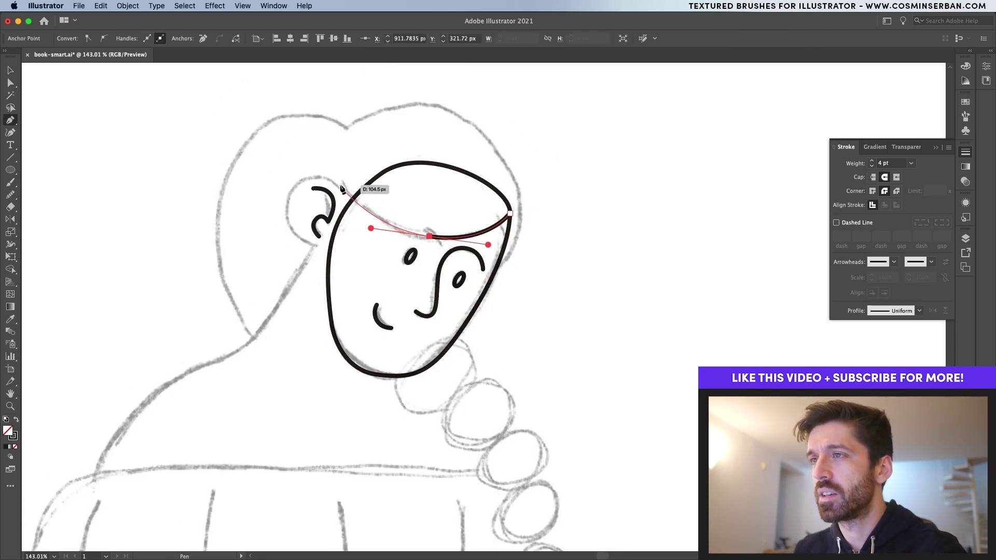
{"action": "left_click", "coordinate": [341, 187]}
{"action": "left_click_drag", "start_coordinate": [303, 177], "coordinate": [278, 189]}
{"action": "left_click", "coordinate": [294, 230]}
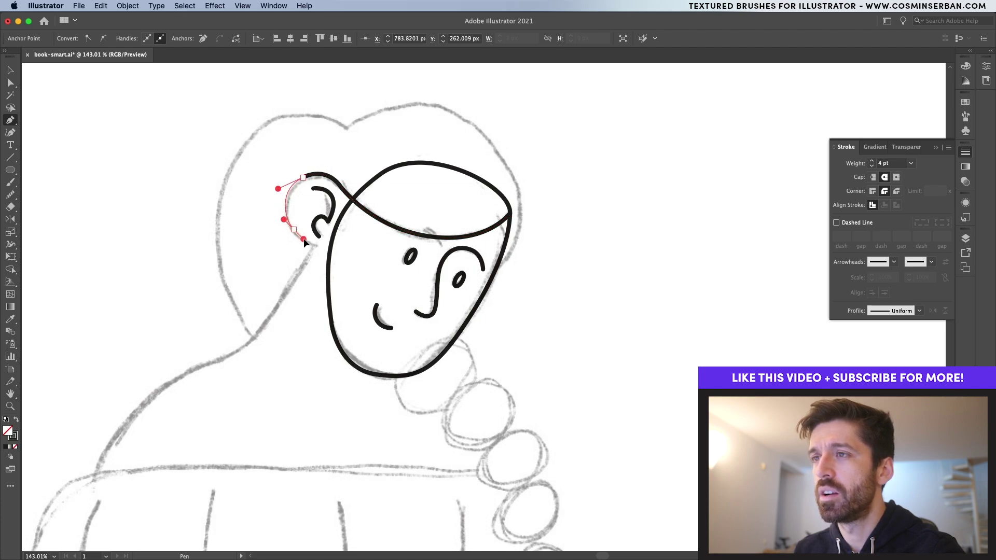
{"action": "left_click_drag", "start_coordinate": [303, 239], "coordinate": [303, 238]}
{"action": "left_click", "coordinate": [313, 245]}
Continue the hair path down the neck and around the outer hair contour, close it at its starting point, and deselect it.
{"action": "left_click_drag", "start_coordinate": [253, 338], "coordinate": [214, 376]}
{"action": "left_click", "coordinate": [253, 338]}
{"action": "left_click_drag", "start_coordinate": [219, 194], "coordinate": [249, 113]}
{"action": "left_click_drag", "start_coordinate": [344, 125], "coordinate": [461, 104]}
{"action": "left_click_drag", "start_coordinate": [454, 105], "coordinate": [508, 128]}
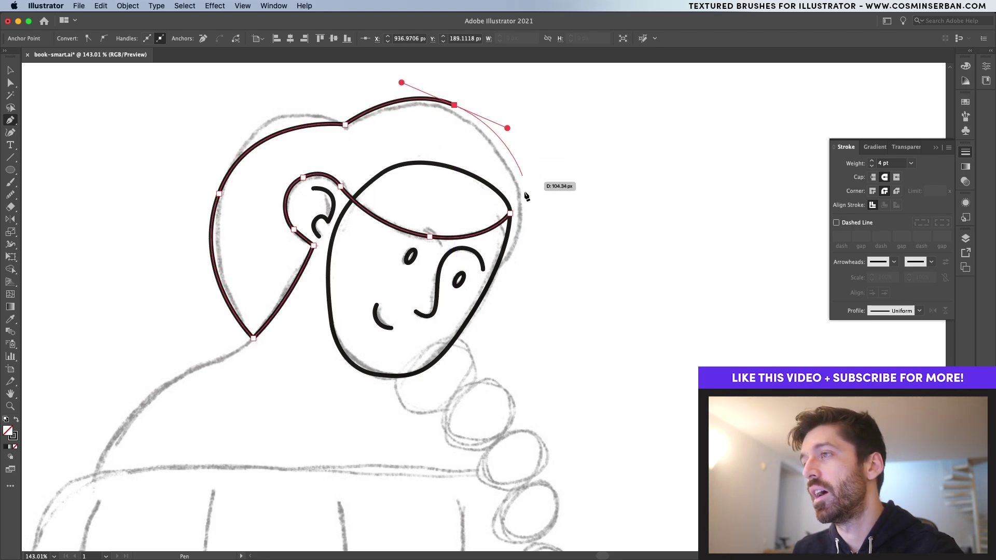
{"action": "left_click_drag", "start_coordinate": [524, 224], "coordinate": [522, 260]}
{"action": "left_click", "coordinate": [501, 259]}
{"action": "left_click", "coordinate": [510, 214]}
{"action": "key", "text": "v"}
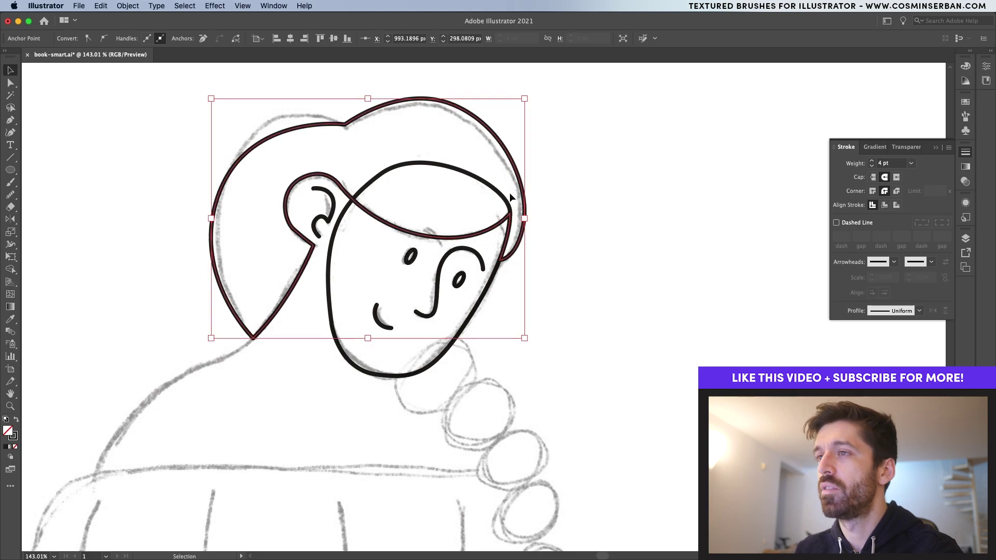
{"action": "left_click", "coordinate": [581, 225]}
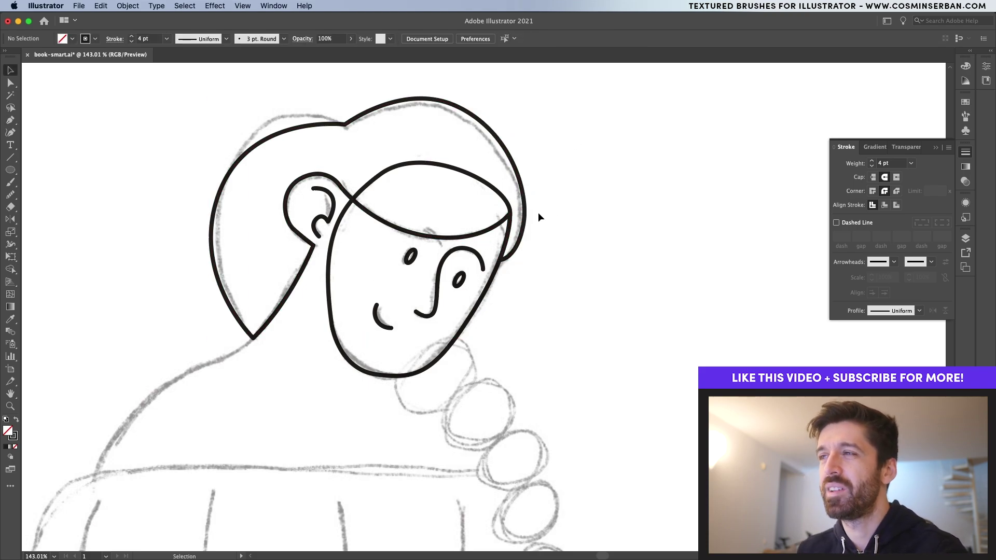
Swap the fill and stroke of the closed hair shape so it becomes solid black without an outline, and deselect it.
{"action": "left_click", "coordinate": [525, 218]}
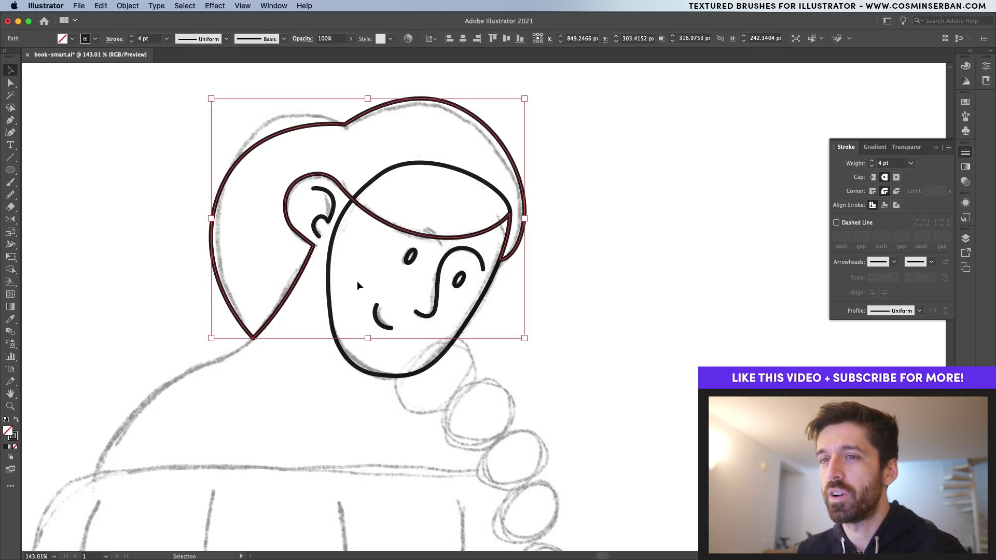
{"action": "left_click", "coordinate": [17, 421]}
{"action": "left_click", "coordinate": [403, 292]}
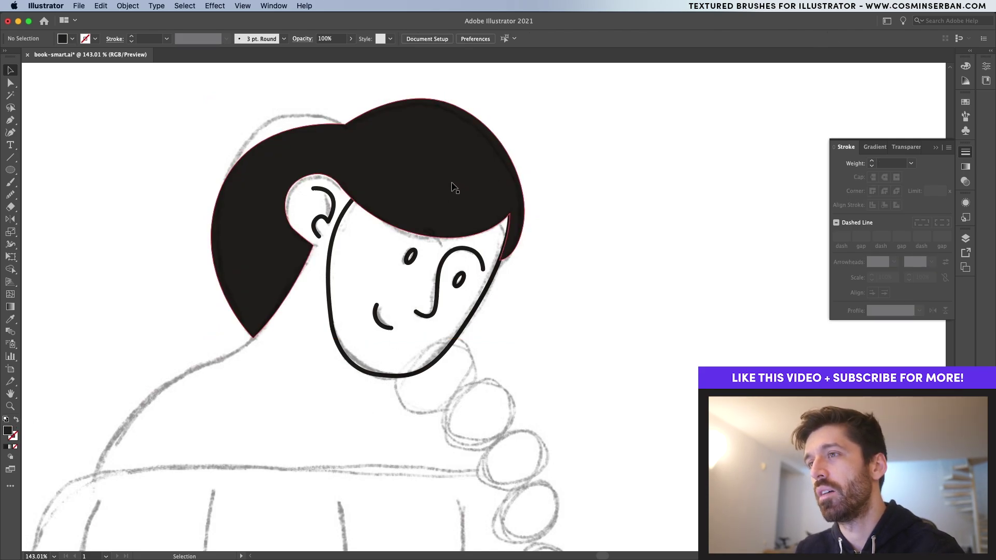
Open the face outline beside the ear by adding an anchor point there and deleting it with its adjoining segments.
{"action": "left_click", "coordinate": [330, 306]}
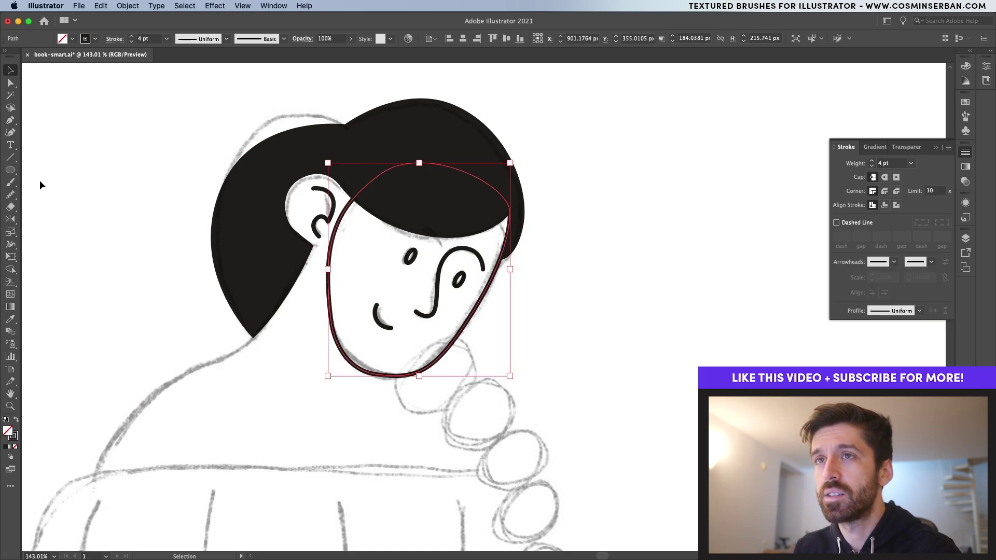
{"action": "key", "text": "a"}
{"action": "key", "text": "p"}
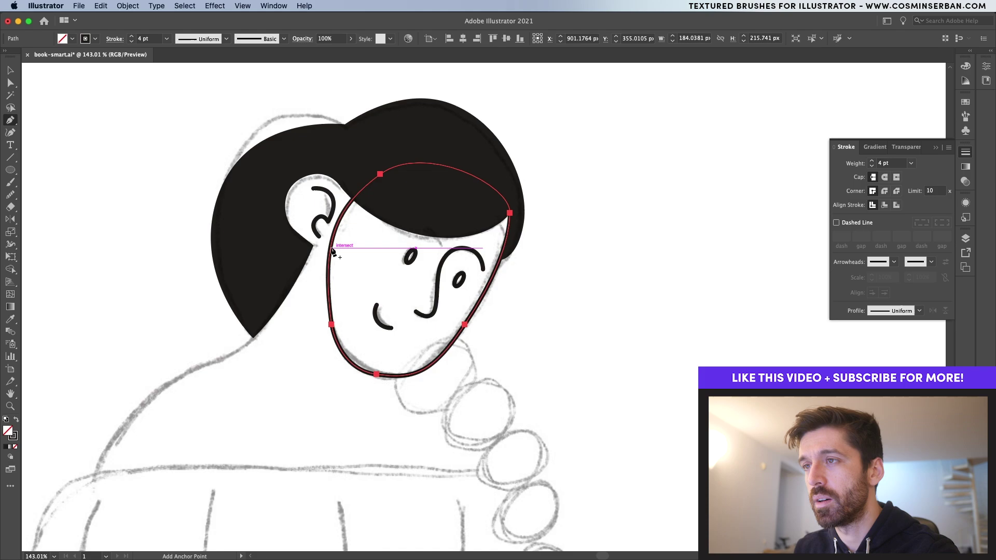
{"action": "left_click", "coordinate": [332, 250]}
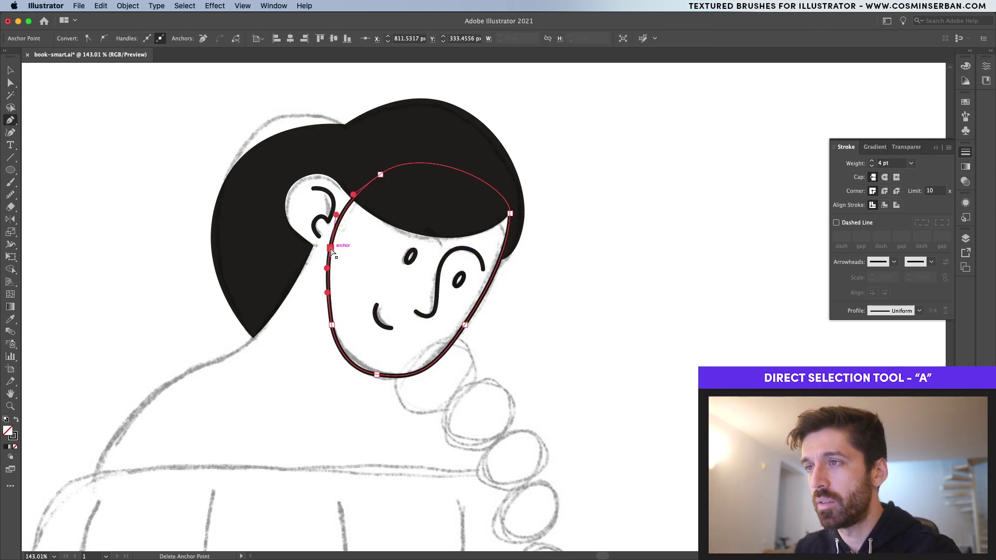
{"action": "key", "text": "a"}
{"action": "left_click", "coordinate": [332, 250]}
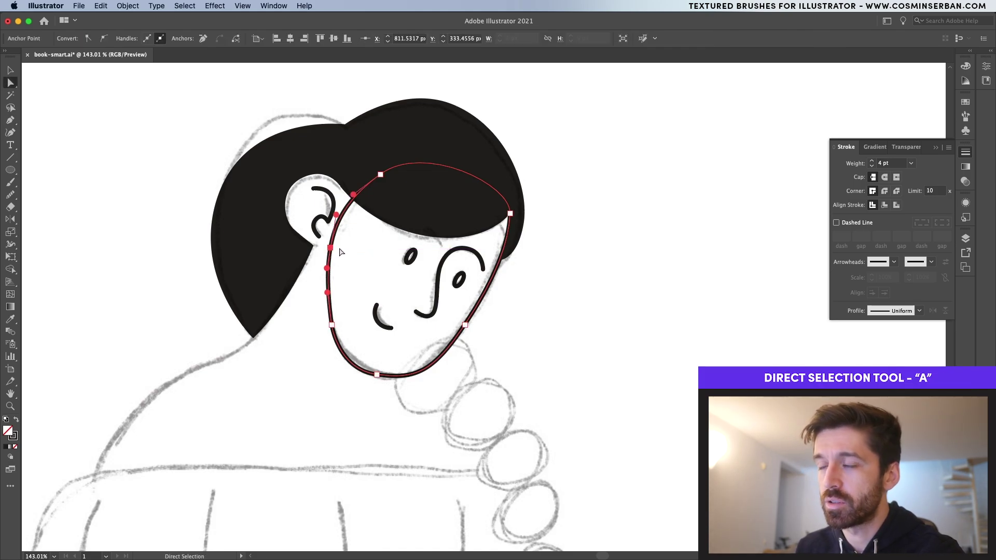
{"action": "key", "text": "Delete"}
{"action": "left_click", "coordinate": [399, 298]}
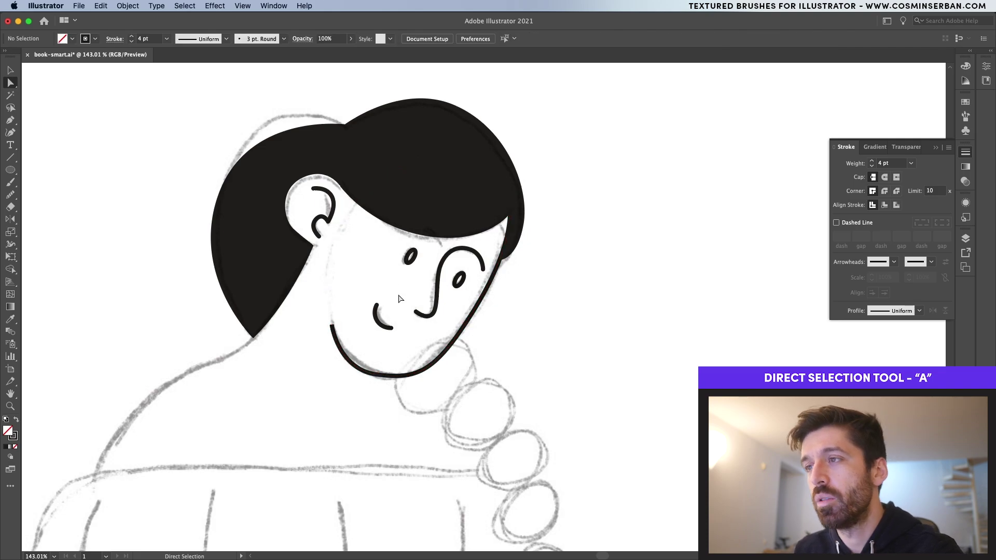
Give the remaining face outline a round cap and round corners, and deselect it.
{"action": "key", "text": "v"}
{"action": "left_click", "coordinate": [415, 375]}
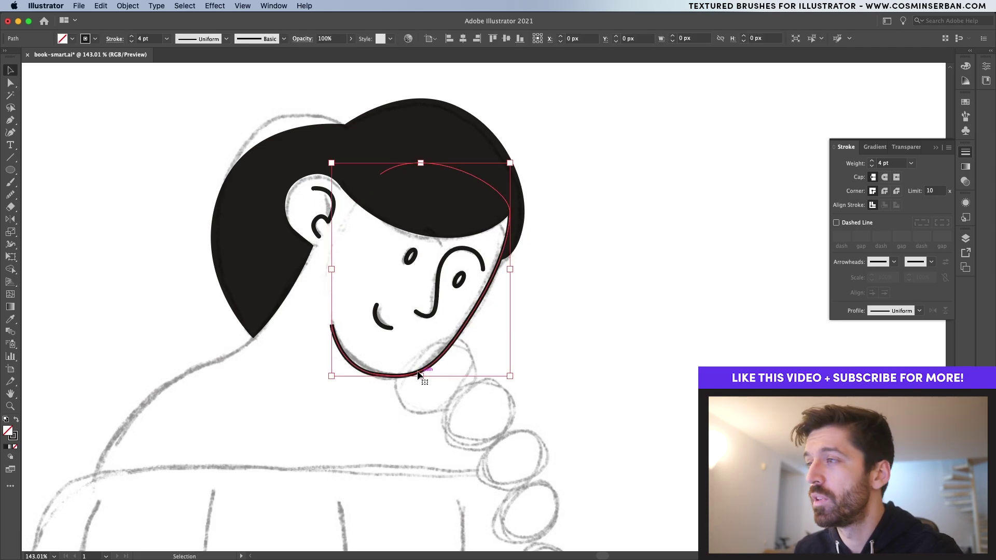
{"action": "left_click", "coordinate": [884, 190]}
{"action": "left_click", "coordinate": [884, 177]}
{"action": "left_click", "coordinate": [640, 351]}
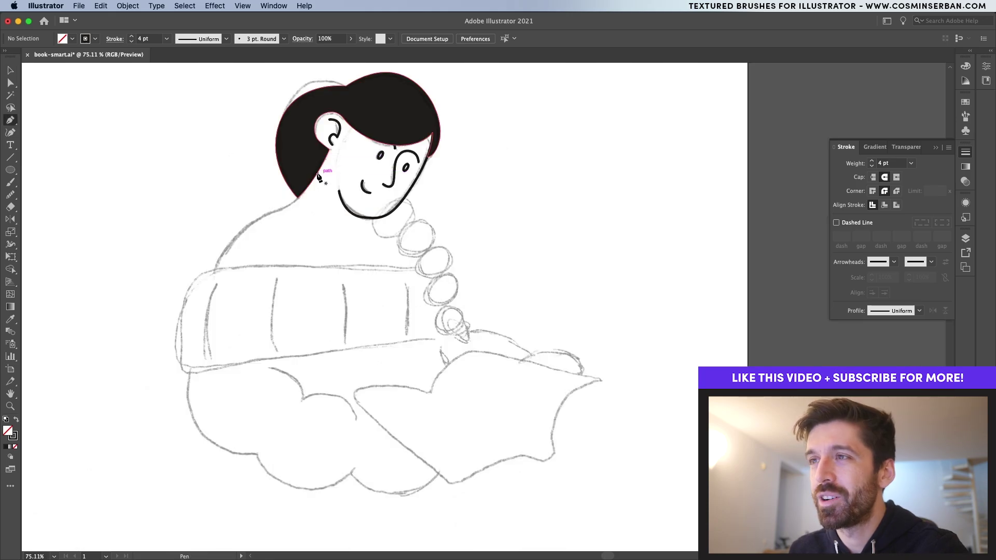
Trace the neck and back of the shoulder with the Pen tool, from below the ear down into the sketched sleeve.
{"action": "left_click", "coordinate": [317, 173]}
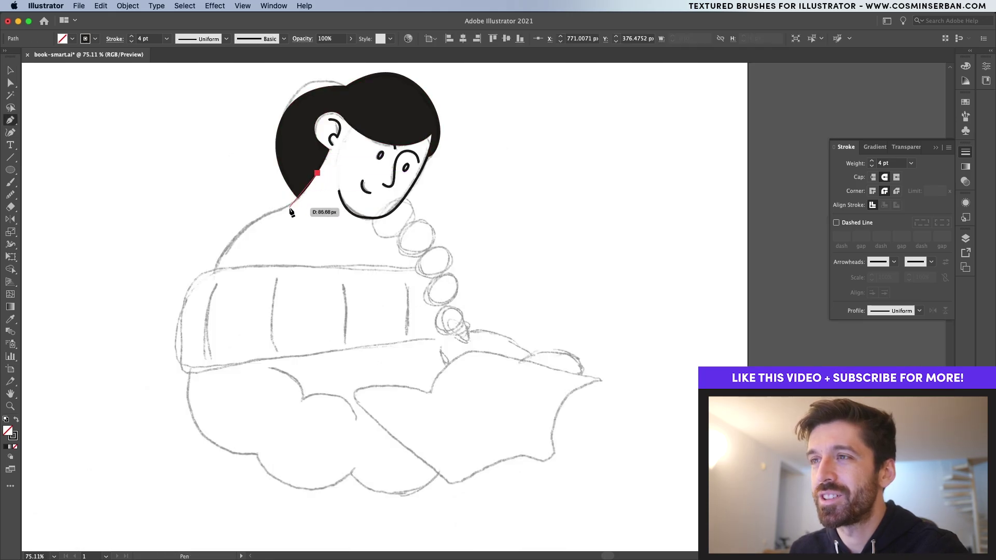
{"action": "left_click", "coordinate": [287, 207]}
{"action": "left_click_drag", "start_coordinate": [226, 245], "coordinate": [212, 268]}
{"action": "left_click", "coordinate": [208, 290]}
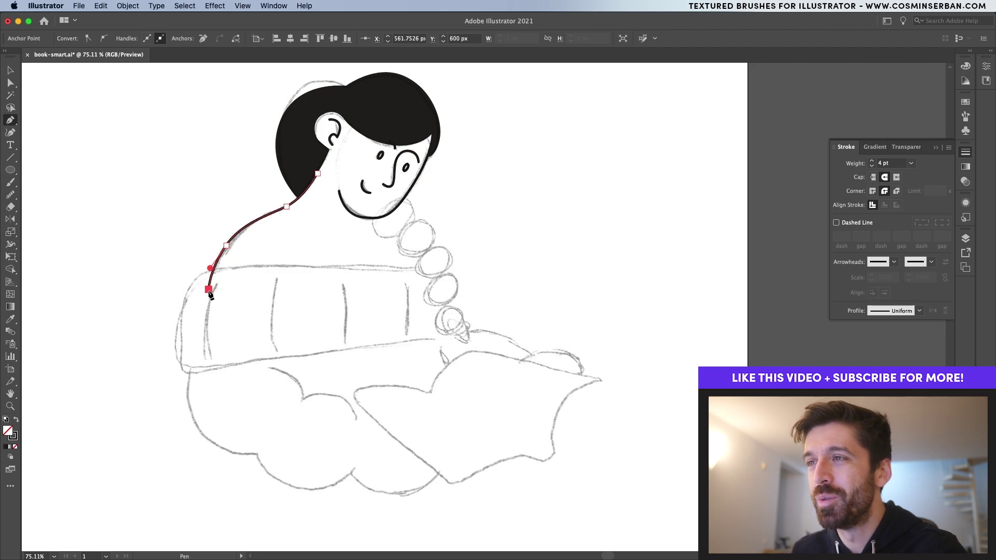
{"action": "key", "text": "v"}
{"action": "left_click", "coordinate": [279, 316]}
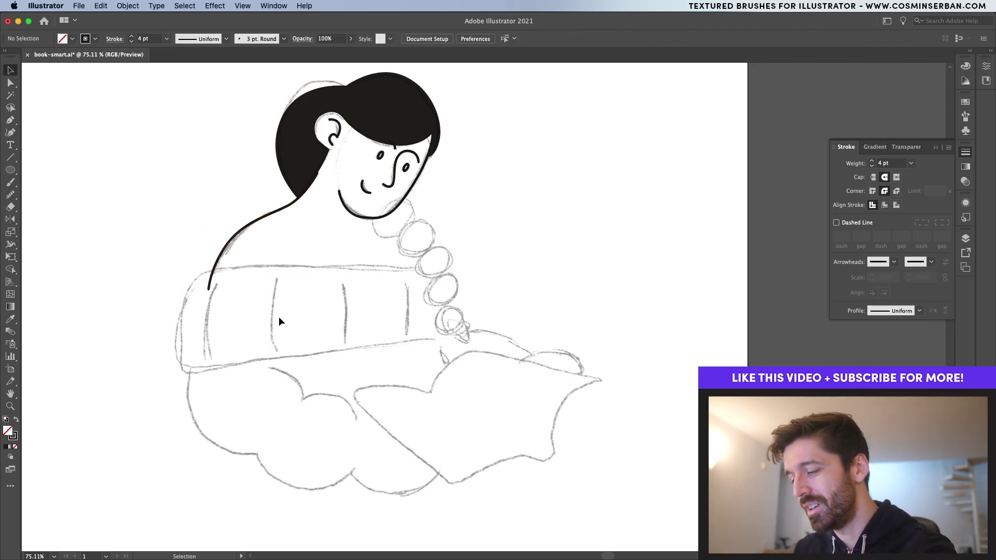
Trace the sleeve outline as an open path from its upper edge at the braid around the elbow and back along the lower edge.
{"action": "key", "text": "p"}
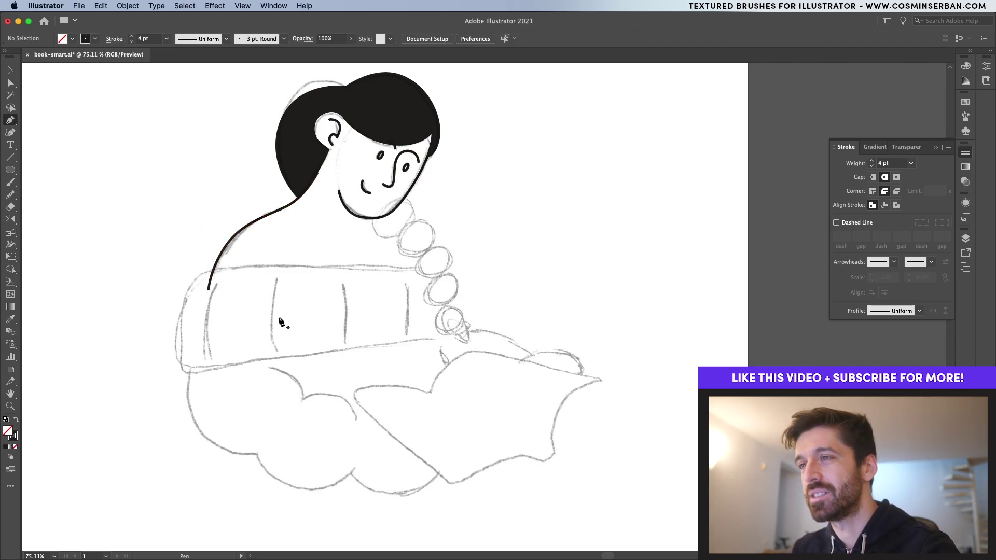
{"action": "left_click", "coordinate": [419, 268]}
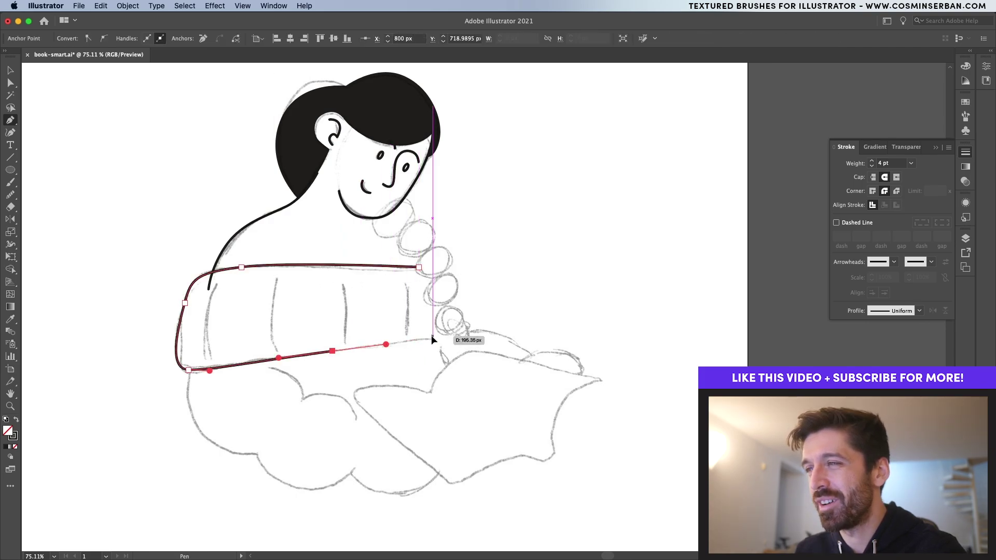
{"action": "left_click", "coordinate": [433, 336]}
{"action": "key", "text": "v"}
{"action": "left_click", "coordinate": [553, 289]}
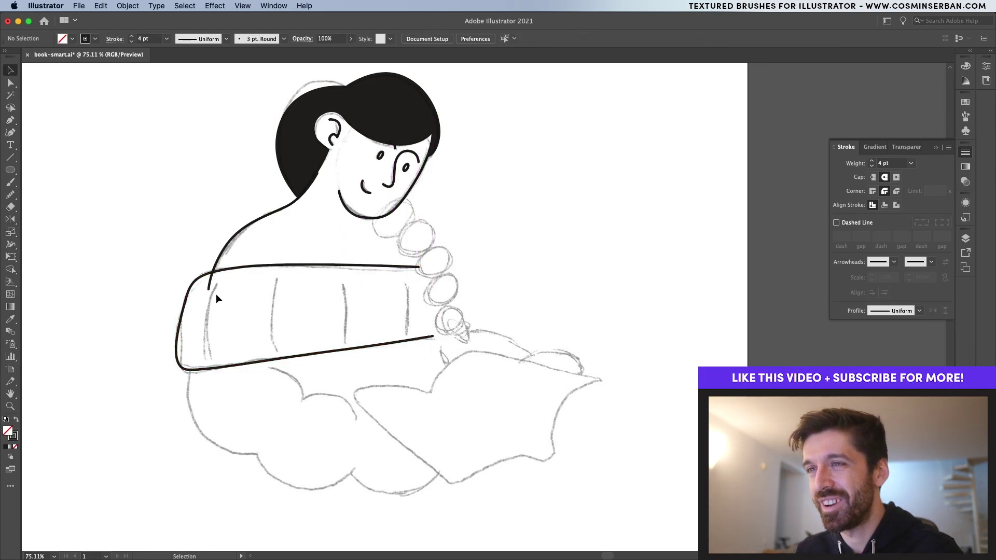
Trace the scalloped outer outline of the lower body from the sleeve's lower corner around to the book's lower edge.
{"action": "key", "text": "a"}
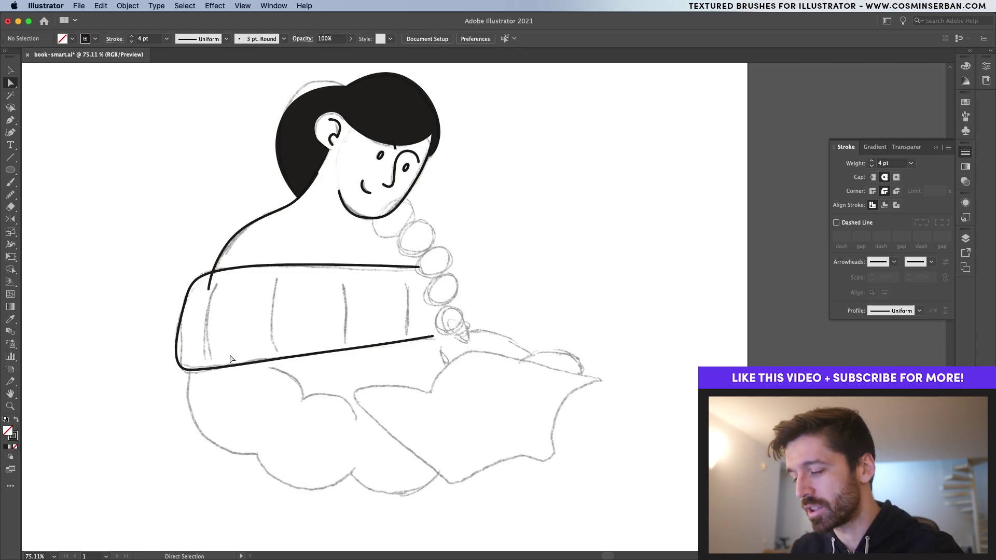
{"action": "key", "text": "p"}
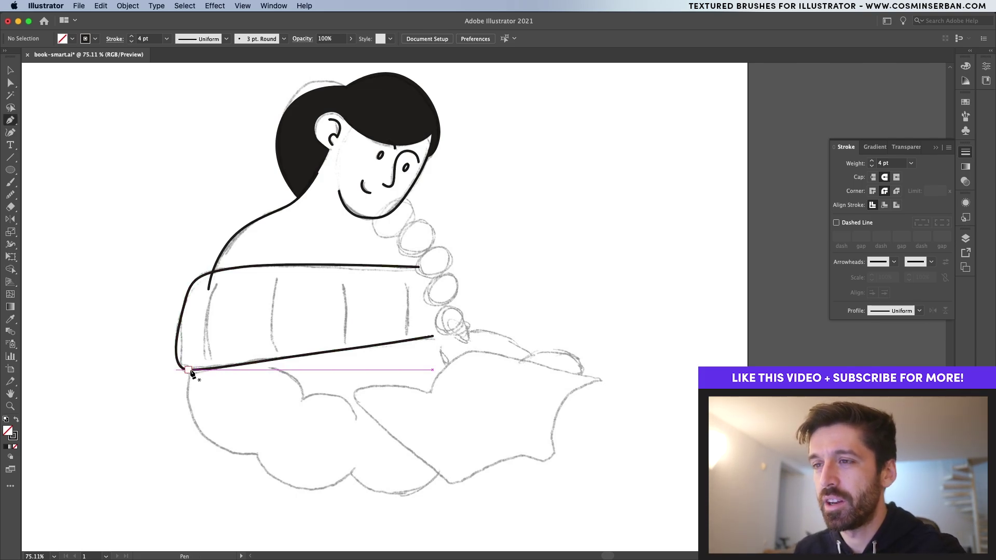
{"action": "left_click_drag", "start_coordinate": [188, 369], "coordinate": [207, 441]}
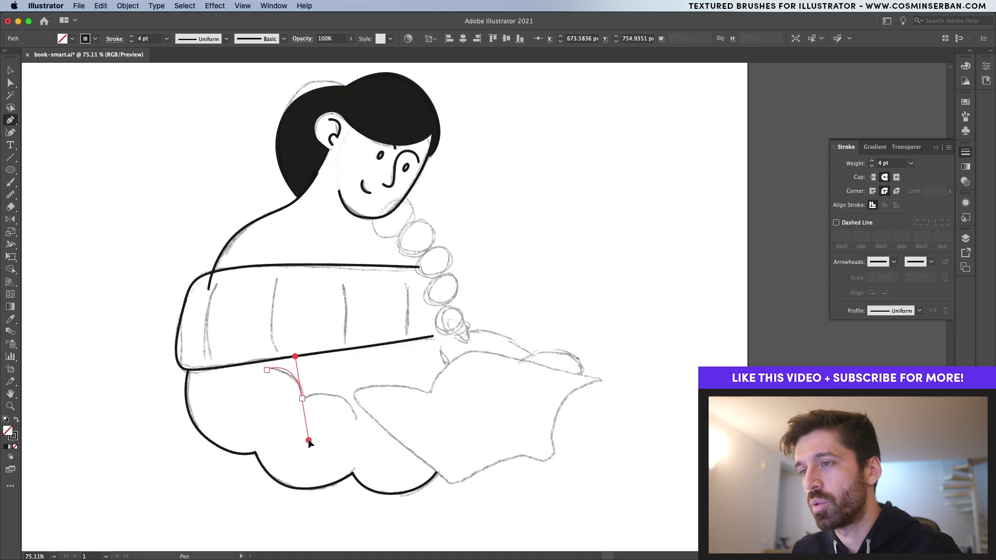
Trace the inner leg fold below the sleeve as an open two-arc path with a sharp corner between the arcs.
{"action": "left_click_drag", "start_coordinate": [301, 398], "coordinate": [303, 428]}
{"action": "left_click", "coordinate": [300, 397]}
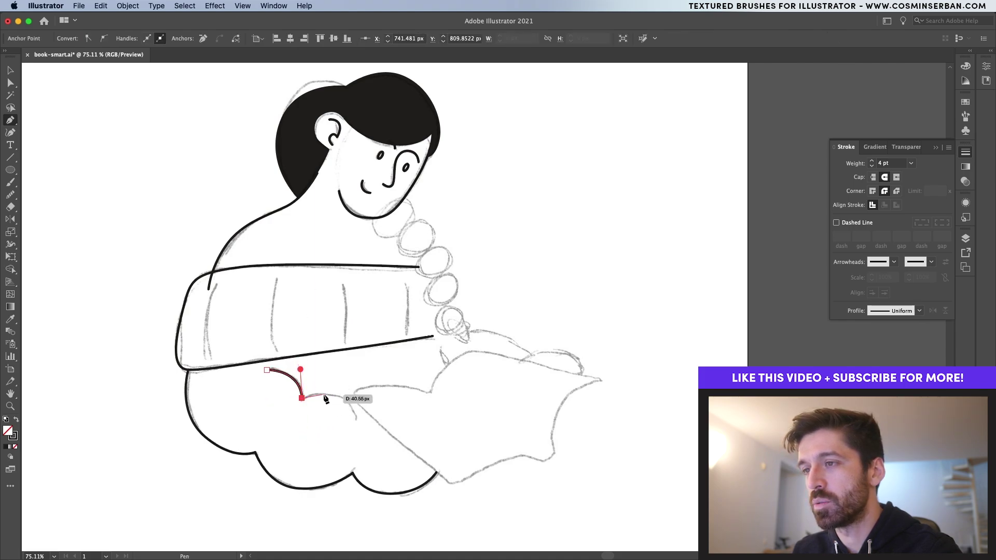
{"action": "left_click_drag", "start_coordinate": [322, 393], "coordinate": [338, 393]}
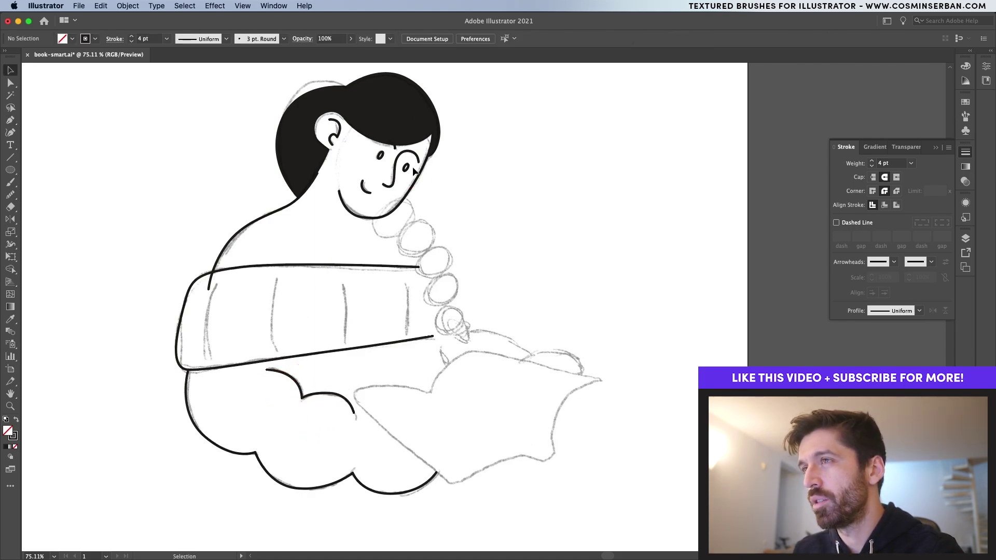
Start the book shape with the hair's solid black fill, tracing from its near tip down the long edge to the lowest corner.
{"action": "left_click", "coordinate": [391, 113]}
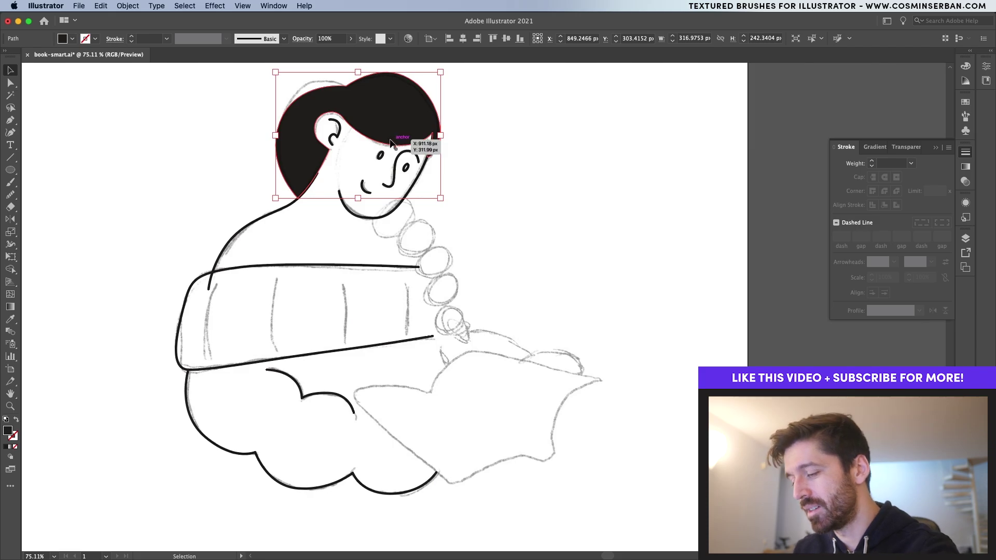
{"action": "key", "text": "p"}
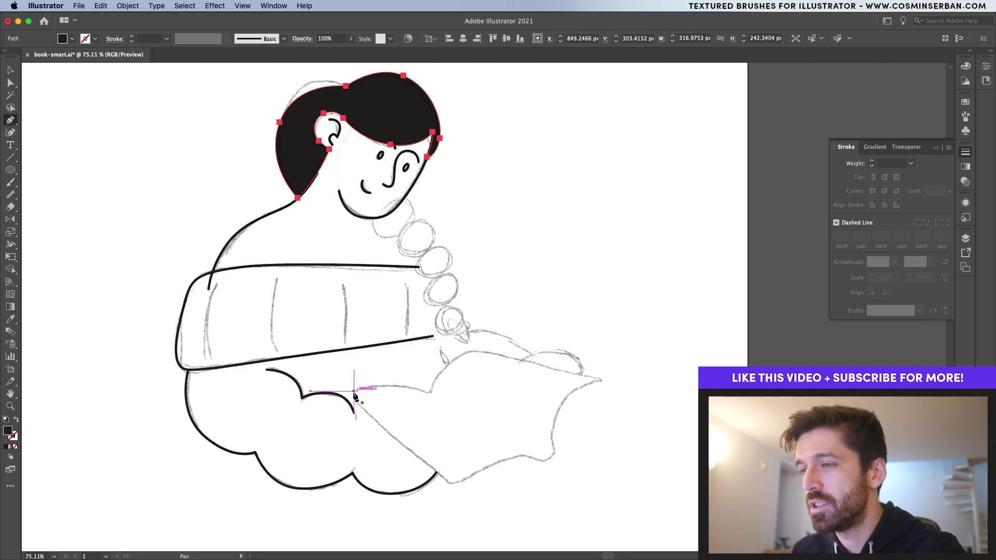
{"action": "scroll", "coordinate": [366, 409], "scroll_direction": "up", "scroll_amount": 5}
{"action": "scroll", "coordinate": [381, 425], "scroll_direction": "up", "scroll_amount": 3}
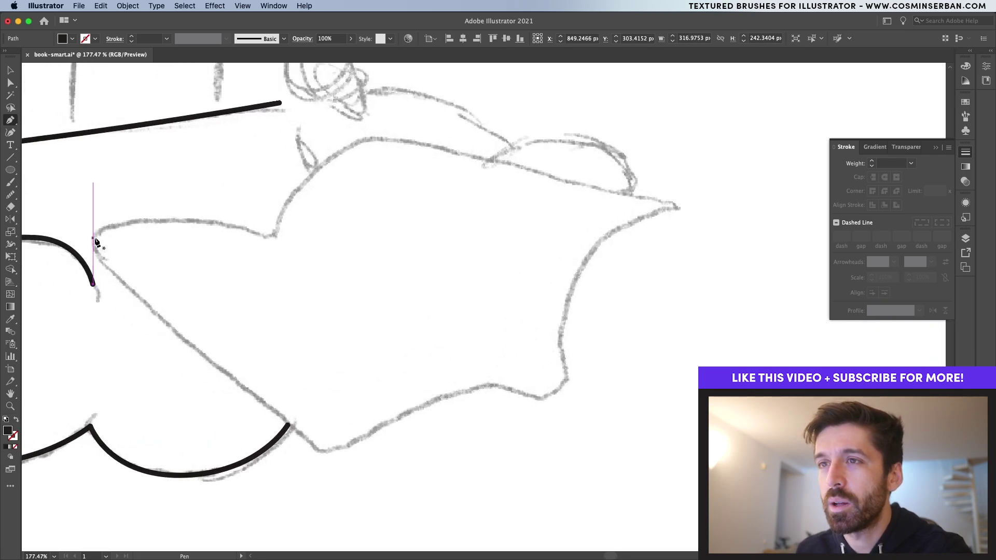
{"action": "left_click", "coordinate": [92, 238]}
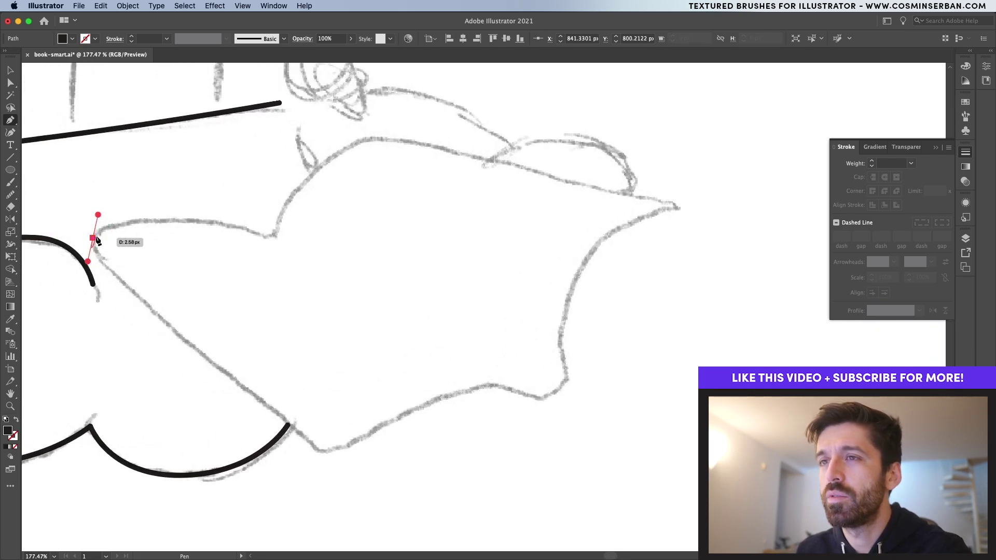
{"action": "left_click_drag", "start_coordinate": [325, 449], "coordinate": [343, 447]}
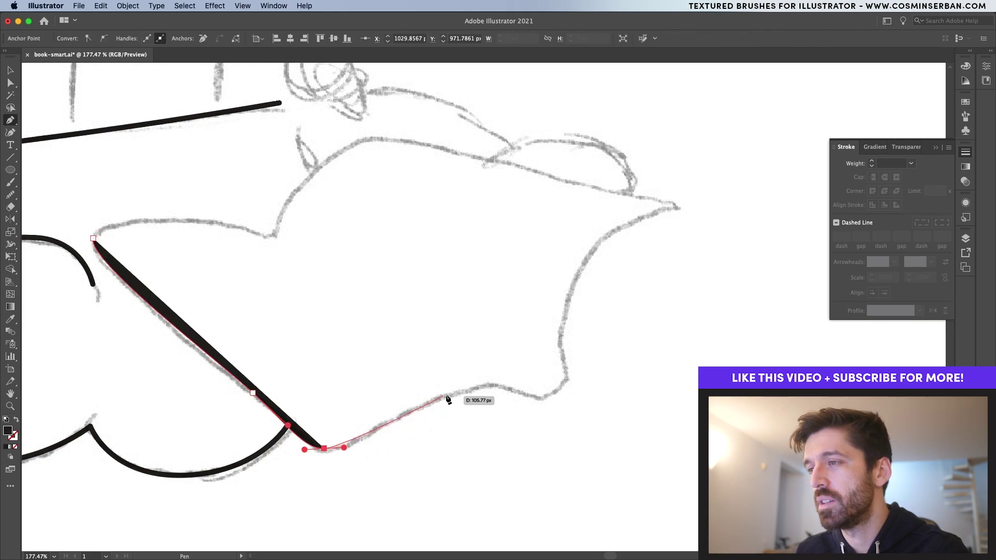
Continue the book shape along its wavy lower edge, up the far side to the outer tip, and back to the upper peak.
{"action": "left_click_drag", "start_coordinate": [456, 393], "coordinate": [472, 390]}
{"action": "left_click_drag", "start_coordinate": [569, 380], "coordinate": [569, 369]}
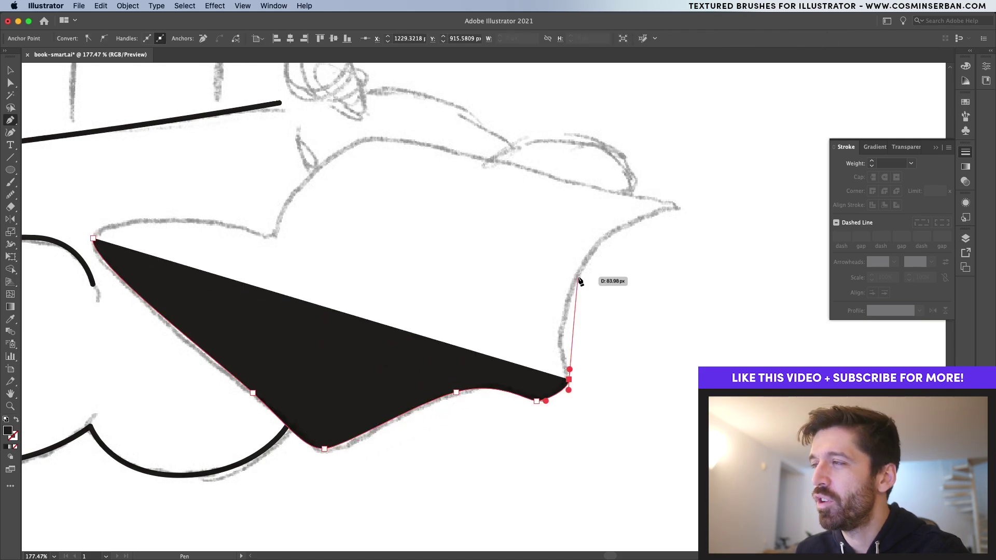
{"action": "left_click_drag", "start_coordinate": [578, 277], "coordinate": [586, 249]}
{"action": "left_click_drag", "start_coordinate": [669, 210], "coordinate": [673, 202]}
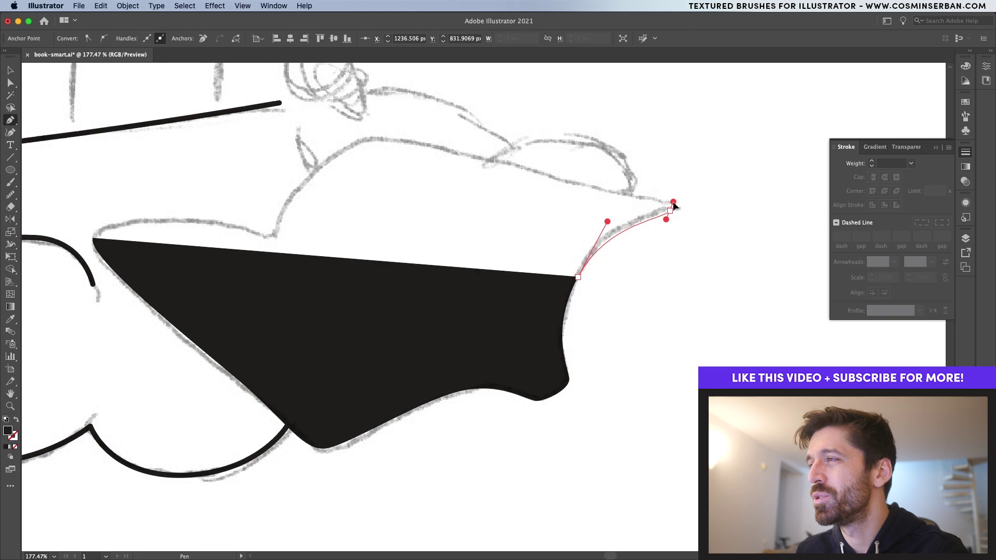
{"action": "left_click_drag", "start_coordinate": [369, 136], "coordinate": [391, 134]}
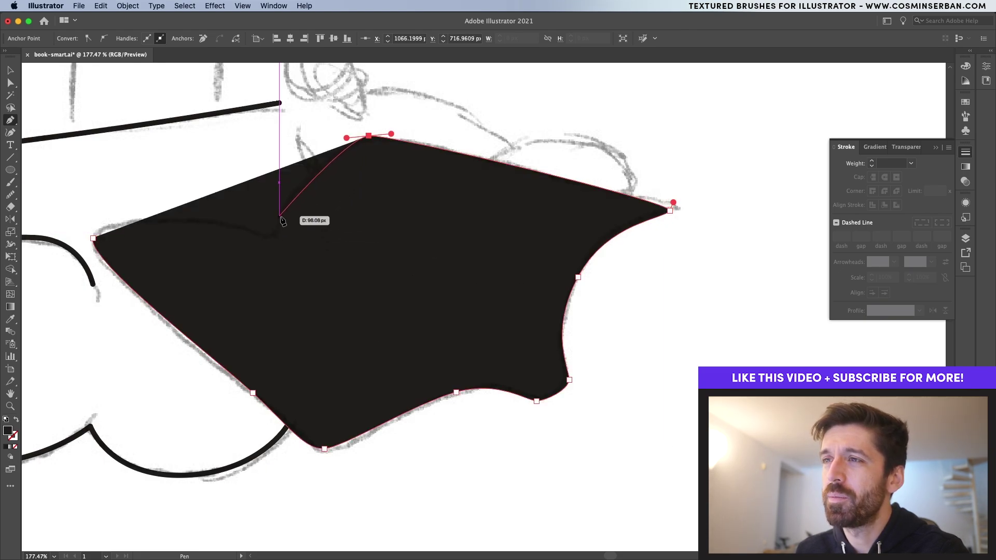
{"action": "left_click_drag", "start_coordinate": [279, 220], "coordinate": [267, 263]}
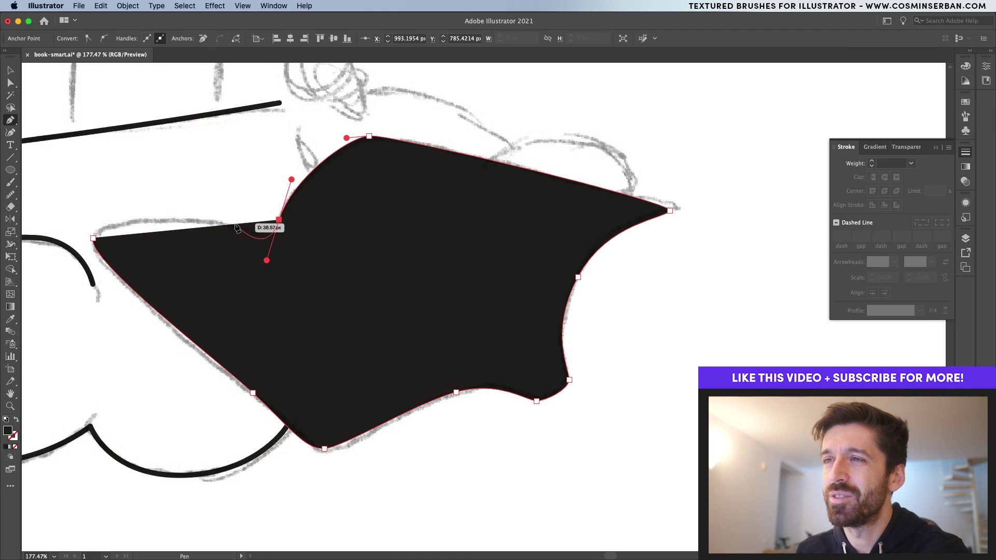
{"action": "left_click_drag", "start_coordinate": [234, 224], "coordinate": [213, 217]}
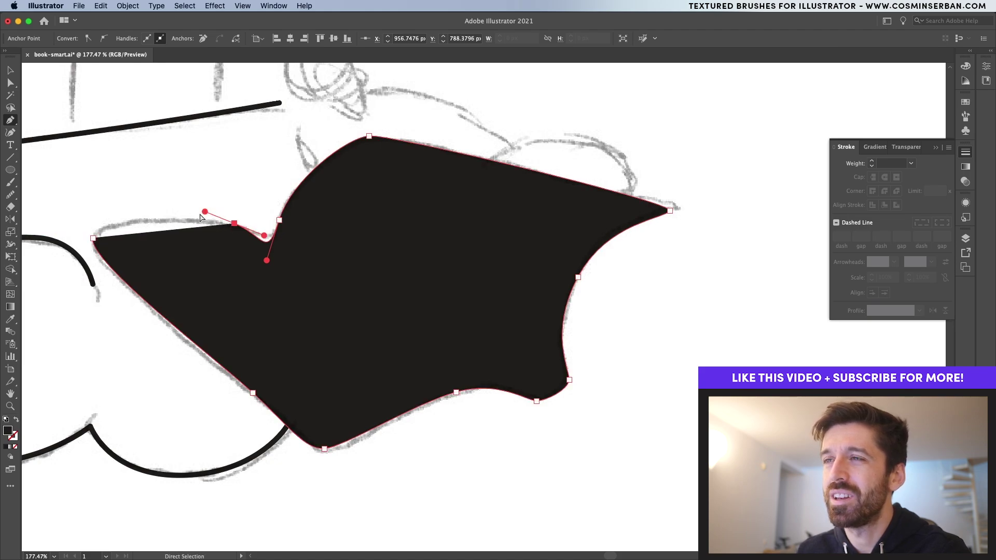
{"action": "key", "text": "super+z"}
{"action": "key", "text": "super+z"}
Trace the remaining upper edge of the book with a sharp notch between the pages, close the shape, and adjust the notch's corner.
{"action": "left_click_drag", "start_coordinate": [293, 193], "coordinate": [277, 221]}
{"action": "key", "text": "a"}
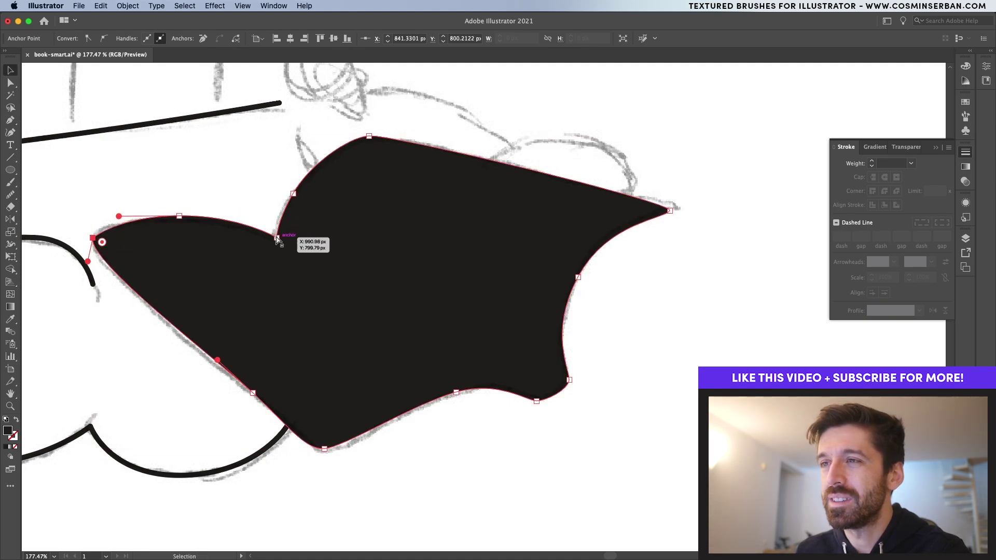
{"action": "left_click", "coordinate": [277, 238]}
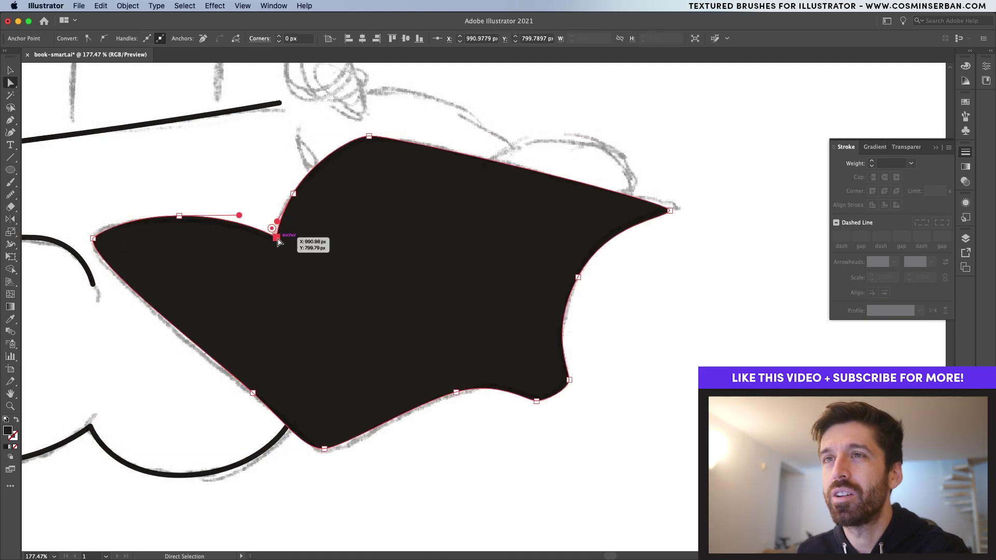
{"action": "left_click_drag", "start_coordinate": [274, 233], "coordinate": [277, 230]}
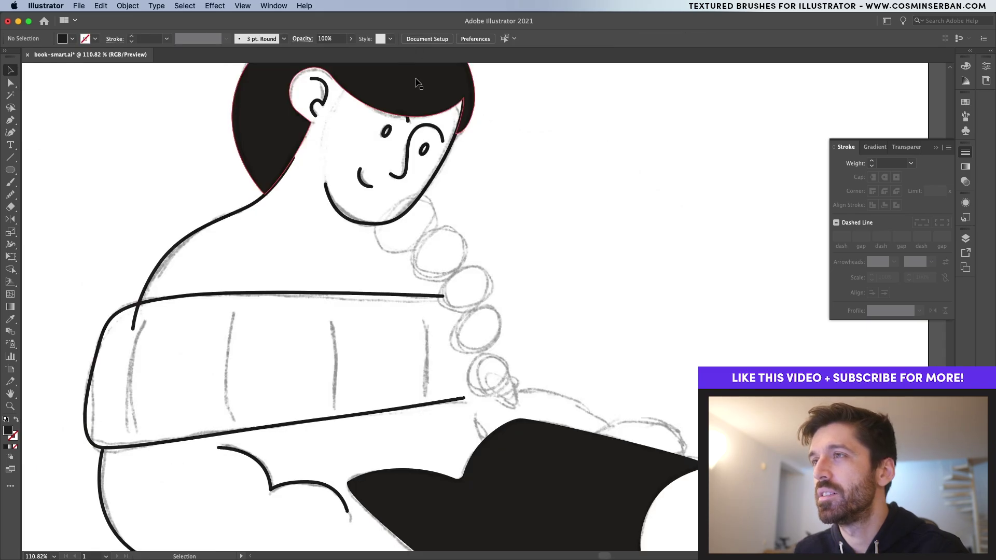
Build the braid from tilted solid black ellipses, the first about 100 by 76 px under the chin, with progressively smaller duplicates along the sketch.
{"action": "left_click", "coordinate": [413, 91]}
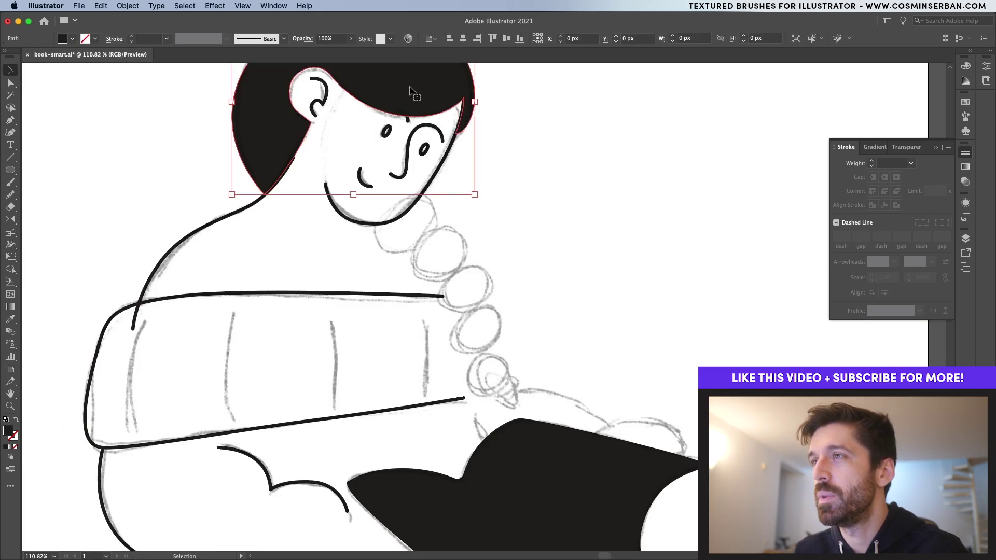
{"action": "left_click", "coordinate": [11, 171]}
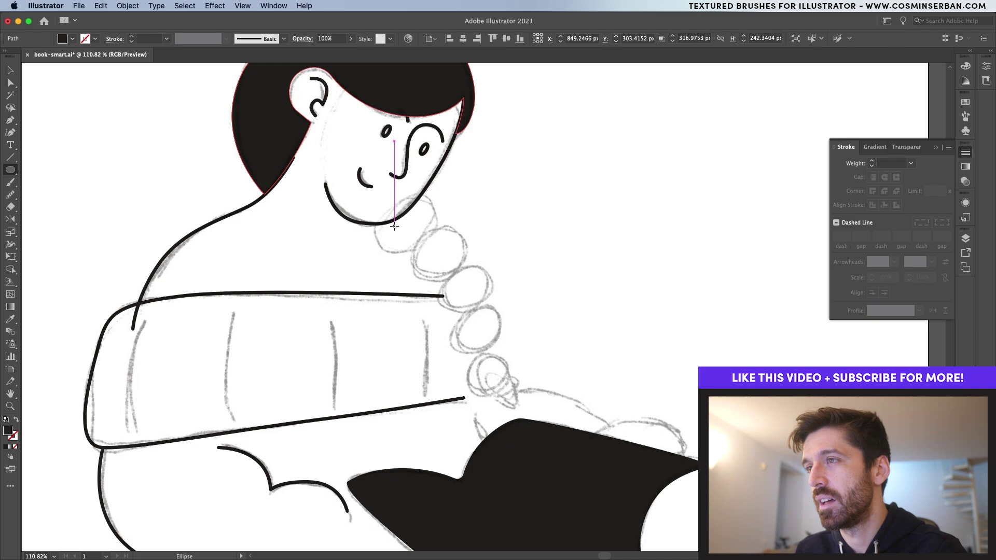
{"action": "left_click_drag", "start_coordinate": [374, 193], "coordinate": [451, 251]}
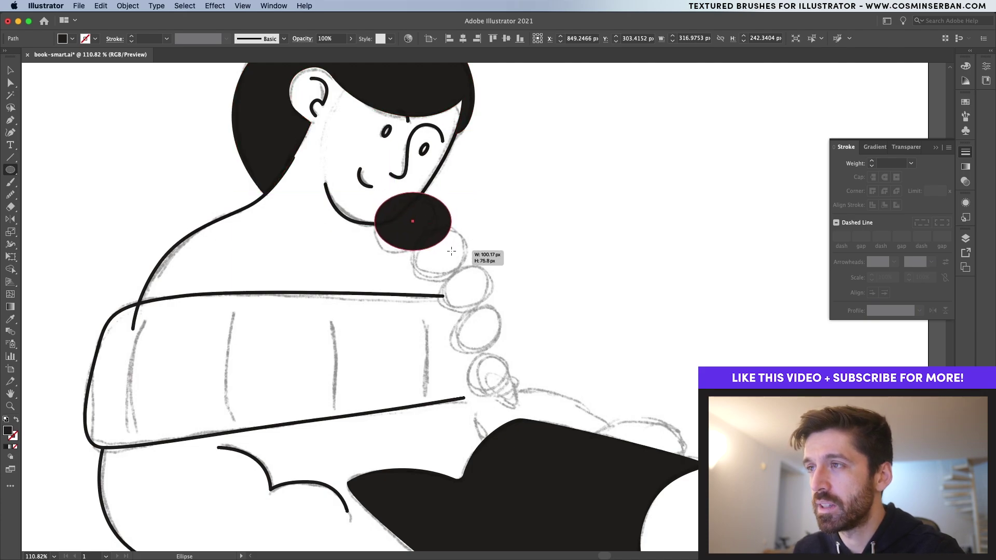
{"action": "left_click_drag", "start_coordinate": [451, 251], "coordinate": [451, 252]}
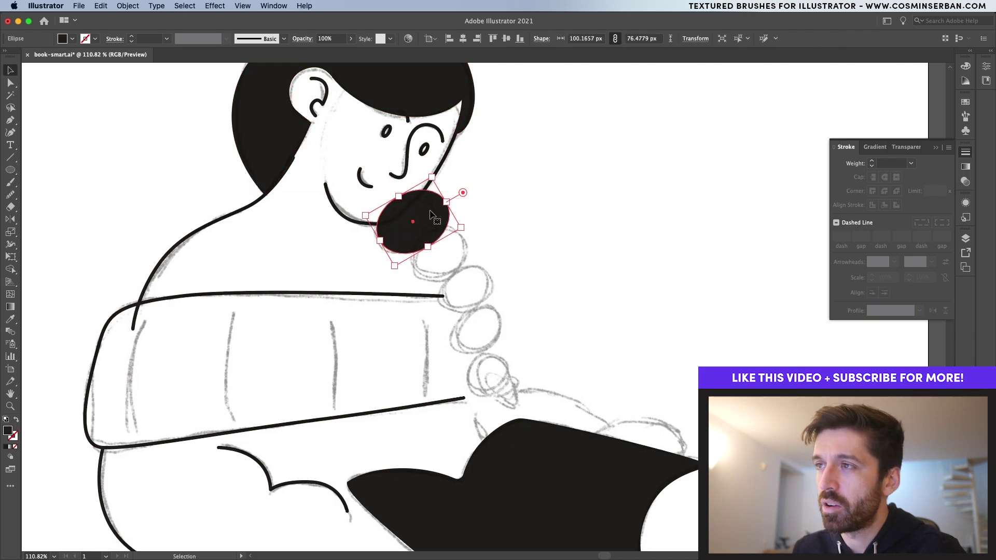
{"action": "left_click_drag", "start_coordinate": [428, 211], "coordinate": [484, 261]}
{"action": "left_click_drag", "start_coordinate": [506, 364], "coordinate": [527, 377]}
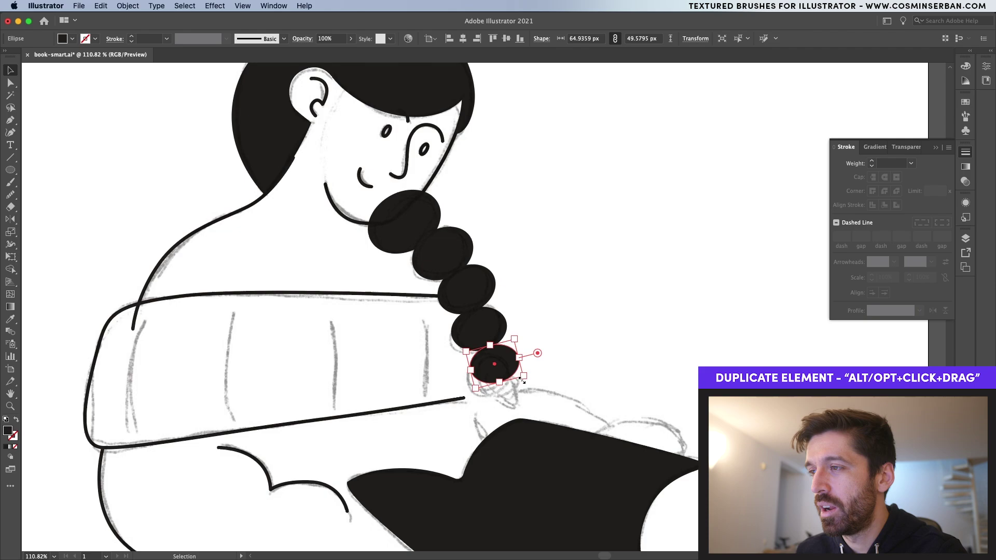
Reshape the lowest braid ellipse into a tapered tip by stretching its bottom anchor down to the sketched end.
{"action": "key", "text": "a"}
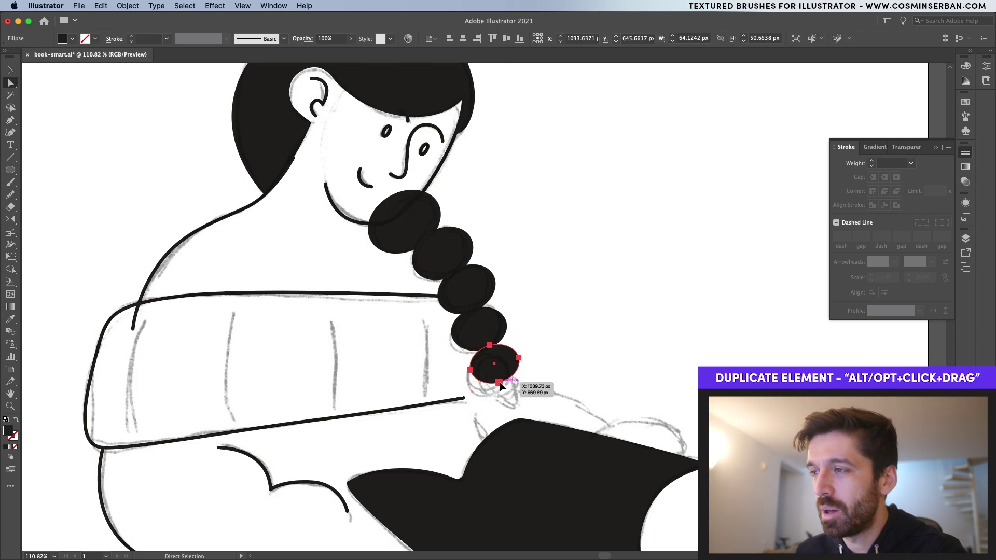
{"action": "left_click", "coordinate": [499, 382]}
{"action": "left_click_drag", "start_coordinate": [499, 382], "coordinate": [515, 411]}
{"action": "key", "text": "v"}
{"action": "left_click", "coordinate": [550, 342]}
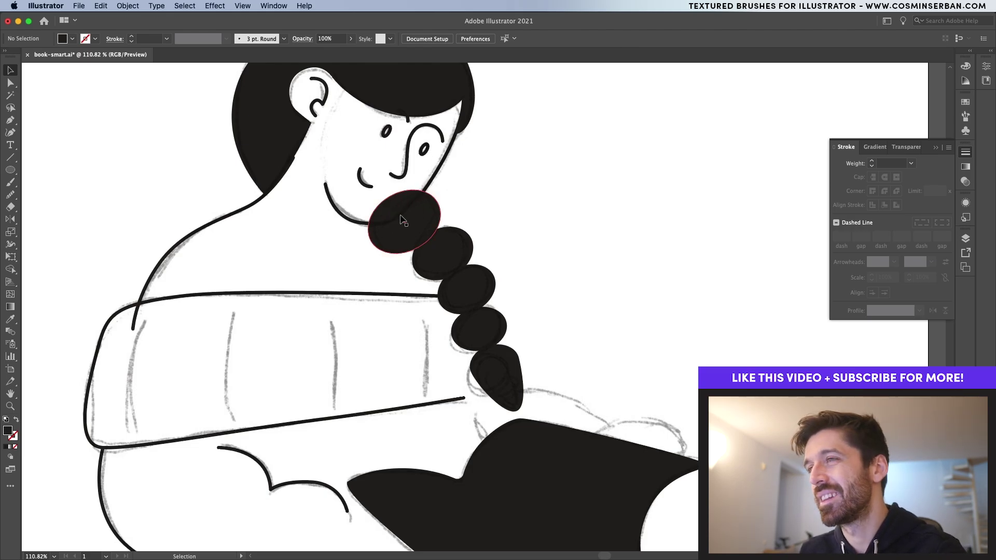
Send the braid's uppermost ellipse under the chin to the back of the stacking order.
{"action": "scroll", "coordinate": [400, 200], "scroll_direction": "up", "scroll_amount": 3}
{"action": "left_click", "coordinate": [418, 210]}
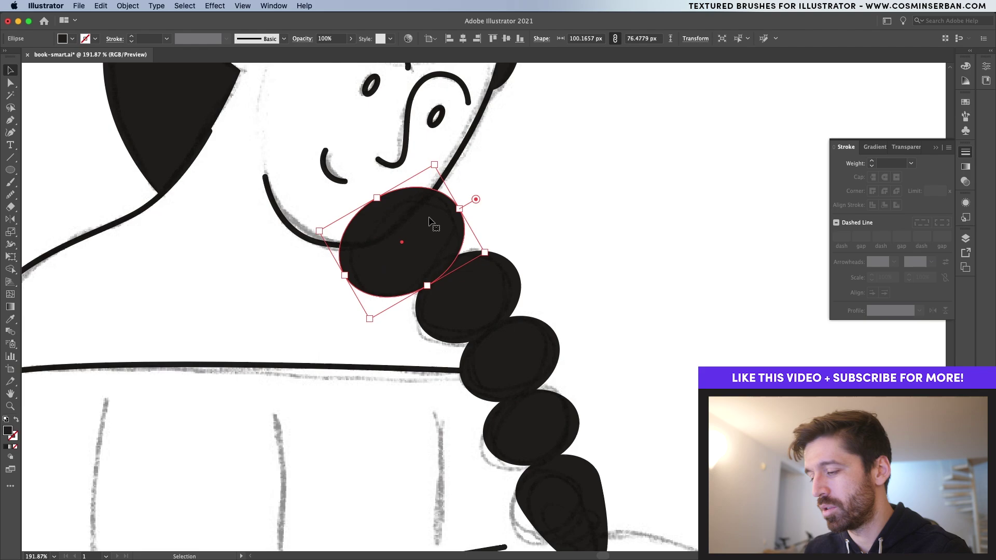
{"action": "key", "text": "a"}
{"action": "key", "text": "v"}
{"action": "right_click", "coordinate": [429, 222]}
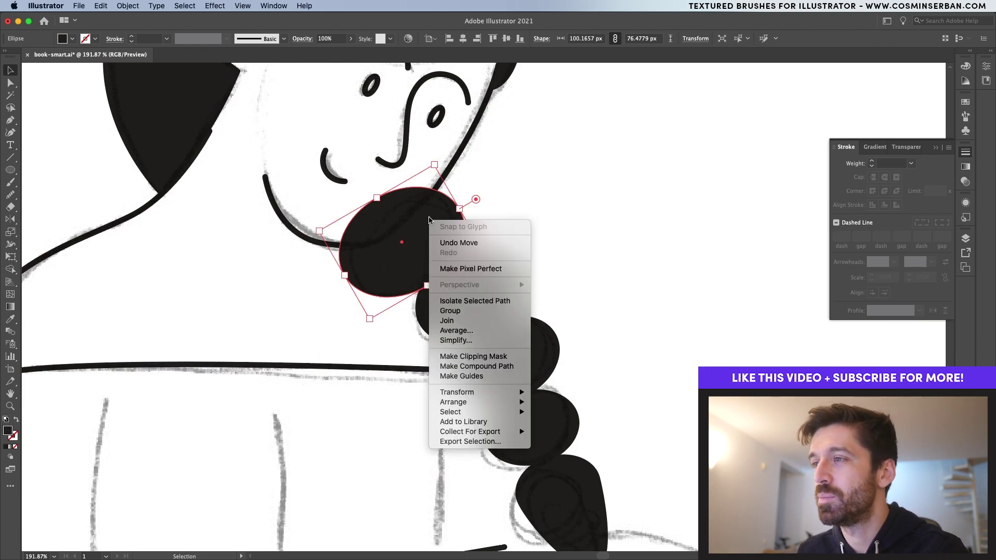
{"action": "mouse_move", "coordinate": [514, 402]}
{"action": "left_click", "coordinate": [577, 432]}
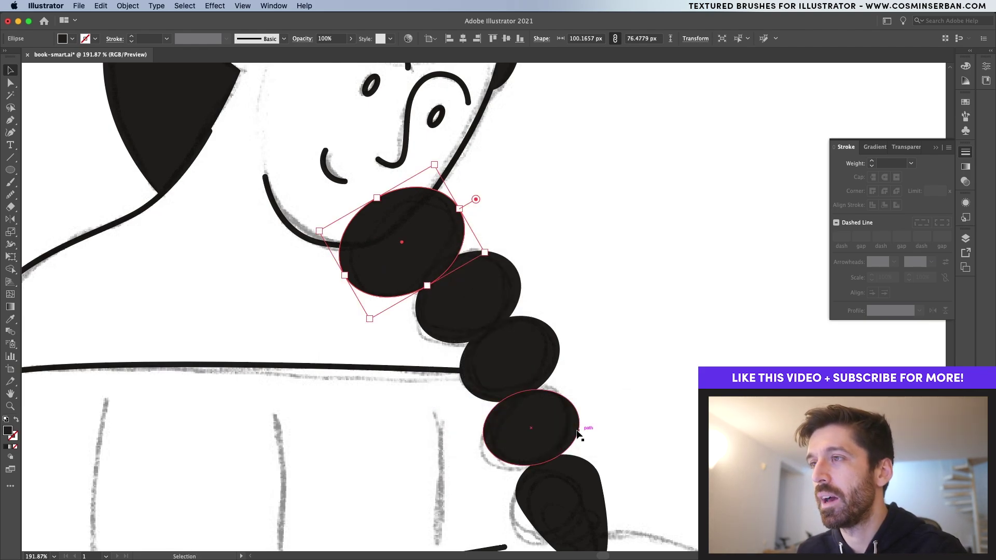
Fill the face outline and the neck and shoulder line with white so the face covers the braid behind it.
{"action": "left_click", "coordinate": [412, 215]}
{"action": "scroll", "coordinate": [412, 216], "scroll_direction": "up", "scroll_amount": 5}
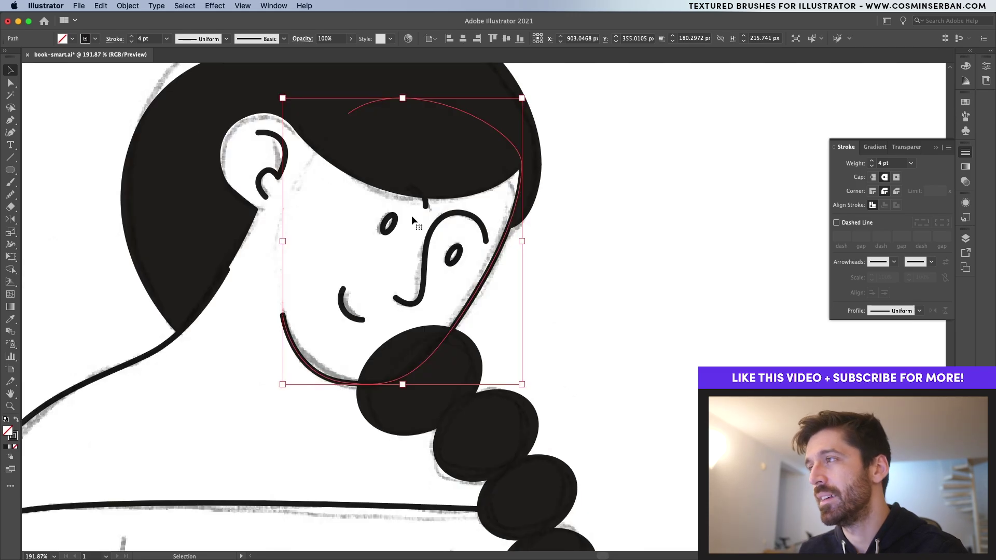
{"action": "left_click", "coordinate": [32, 416], "text": "shift"}
{"action": "double_click", "coordinate": [12, 434]}
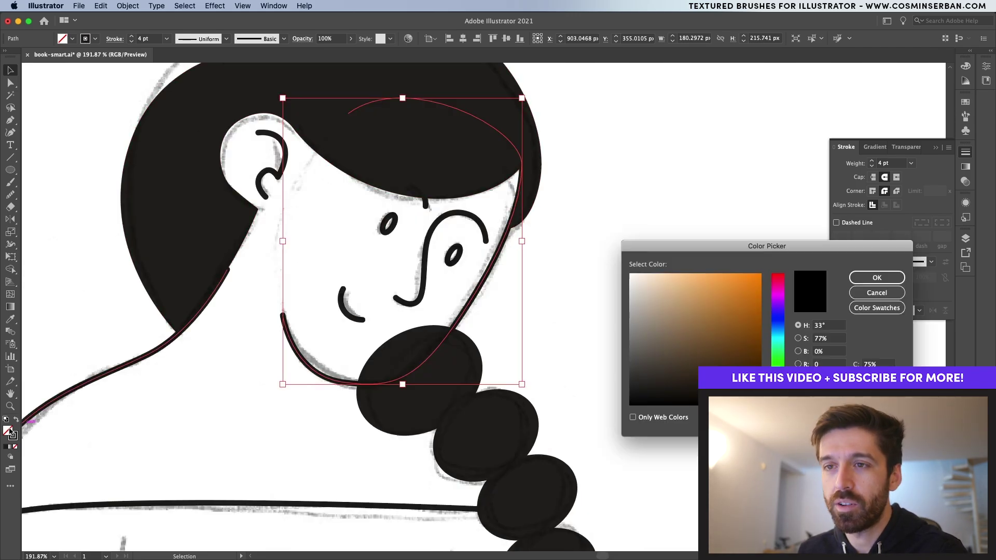
{"action": "left_click", "coordinate": [637, 306]}
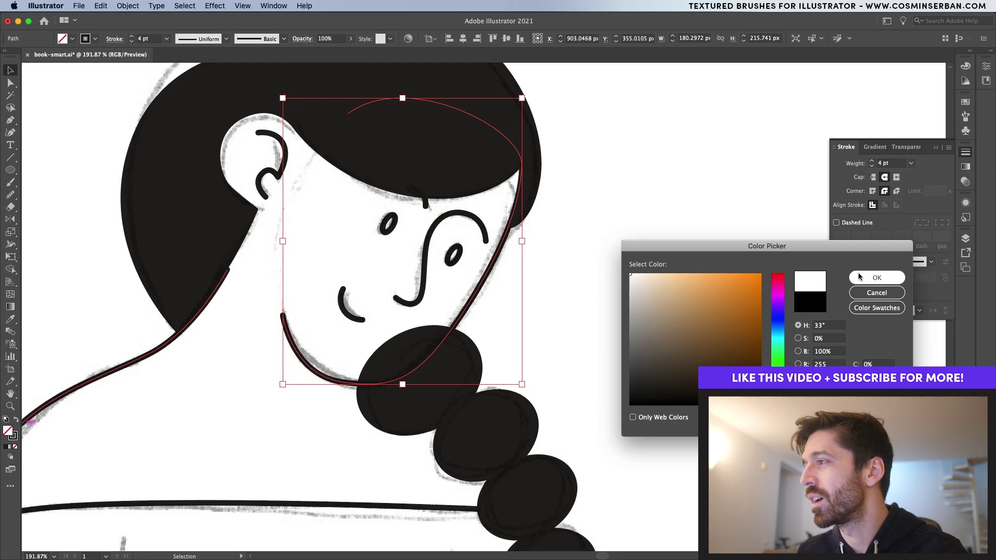
{"action": "left_click", "coordinate": [876, 277]}
{"action": "left_click", "coordinate": [708, 324]}
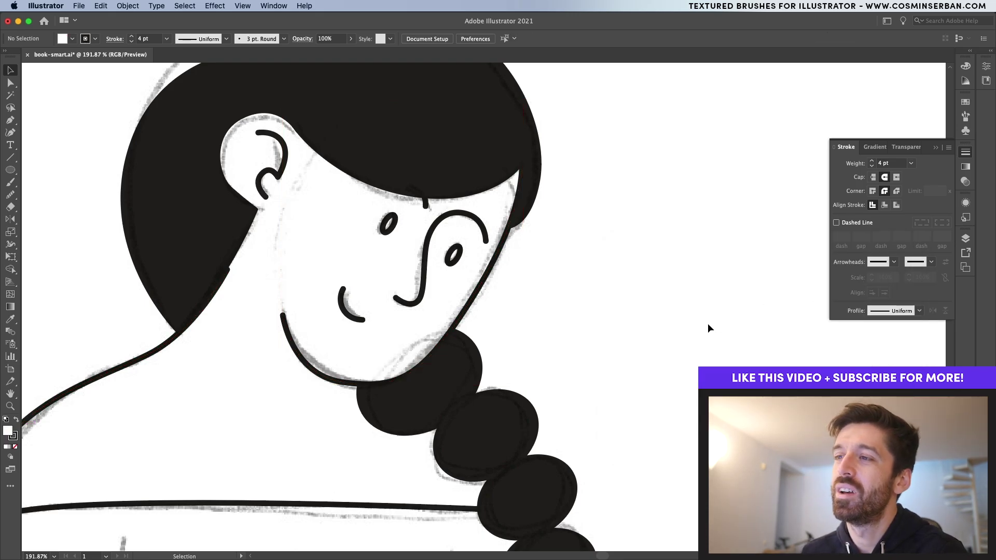
Trace the sleeve's first fold line, nearest the shoulder, as an open curved 4 pt path without fill.
{"action": "scroll", "coordinate": [708, 324], "scroll_direction": "down", "scroll_amount": 5}
{"action": "scroll", "coordinate": [546, 399], "scroll_direction": "down", "scroll_amount": 5}
{"action": "scroll", "coordinate": [546, 397], "scroll_direction": "up", "scroll_amount": 1}
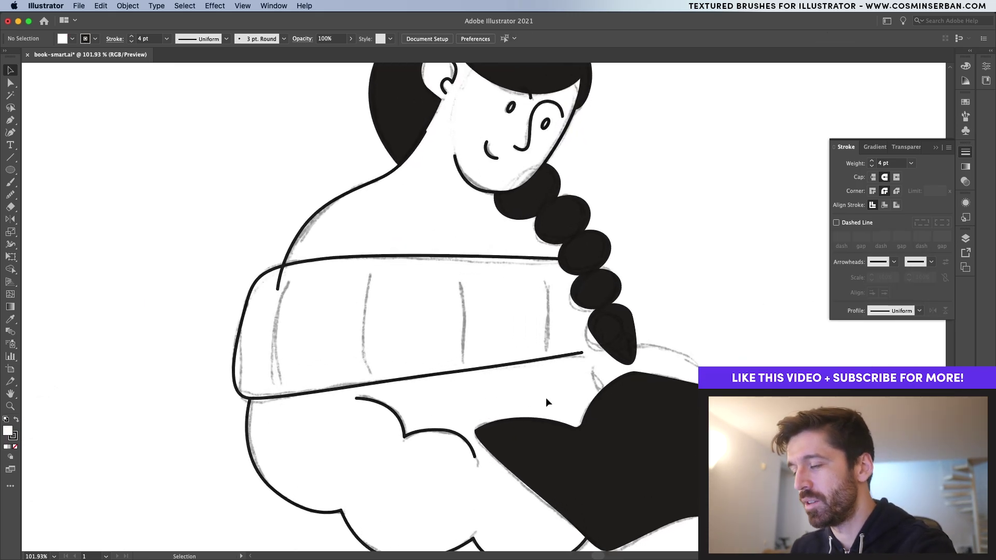
{"action": "key", "text": "p"}
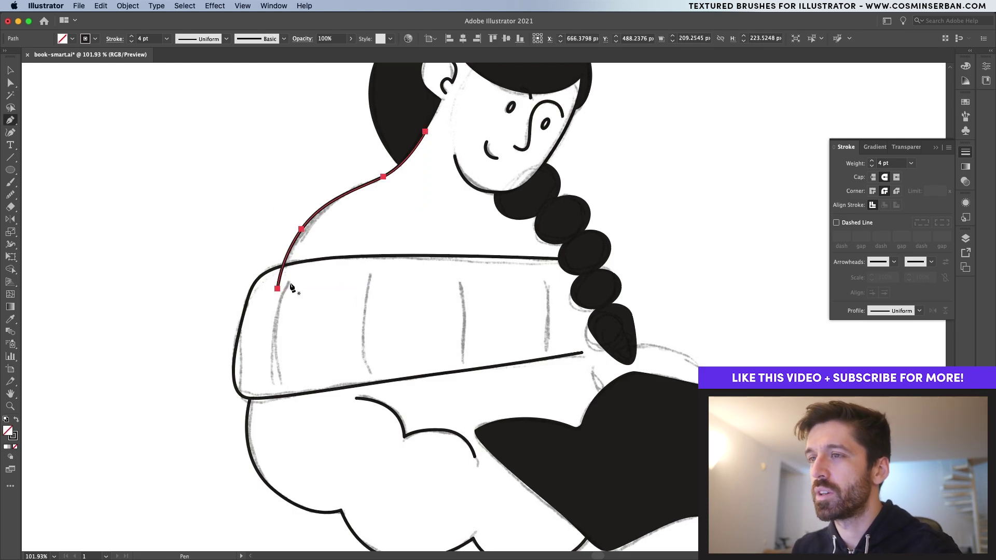
{"action": "left_click_drag", "start_coordinate": [289, 280], "coordinate": [273, 358]}
{"action": "left_click", "coordinate": [275, 334]}
{"action": "left_click", "coordinate": [275, 380]}
{"action": "key", "text": "v"}
{"action": "left_click", "coordinate": [343, 340]}
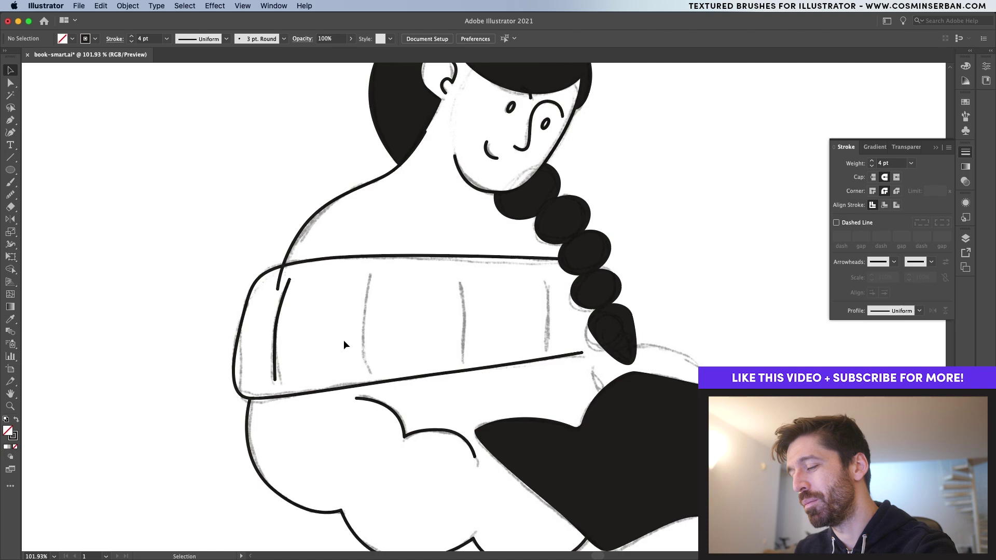
Trace the sleeve's second fold line as an open three-anchor curve.
{"action": "key", "text": "p"}
{"action": "left_click_drag", "start_coordinate": [371, 274], "coordinate": [363, 345]}
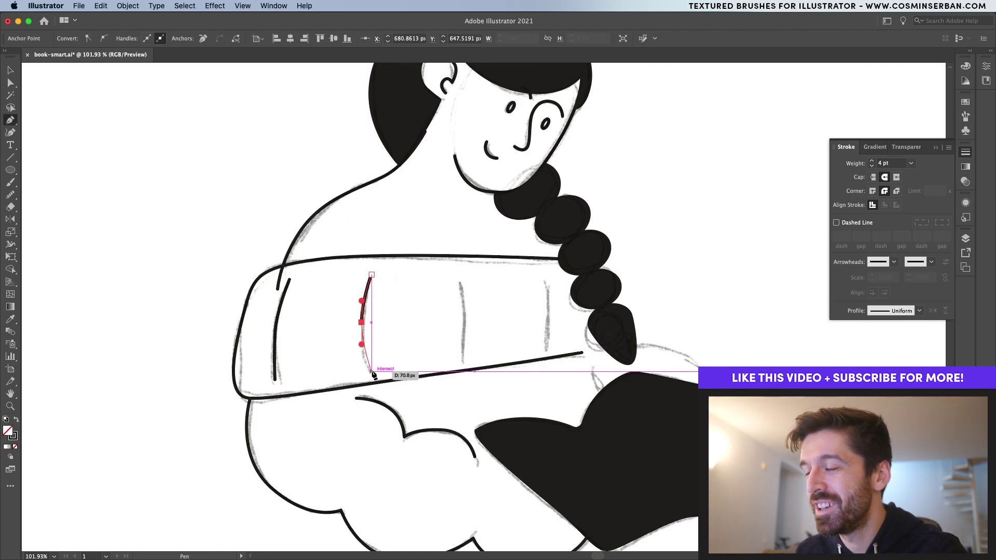
{"action": "left_click", "coordinate": [370, 371]}
{"action": "key", "text": "v"}
{"action": "left_click", "coordinate": [399, 353]}
Trace the sleeve's third and fourth fold lines as separate open curves bowing toward the braid.
{"action": "key", "text": "p"}
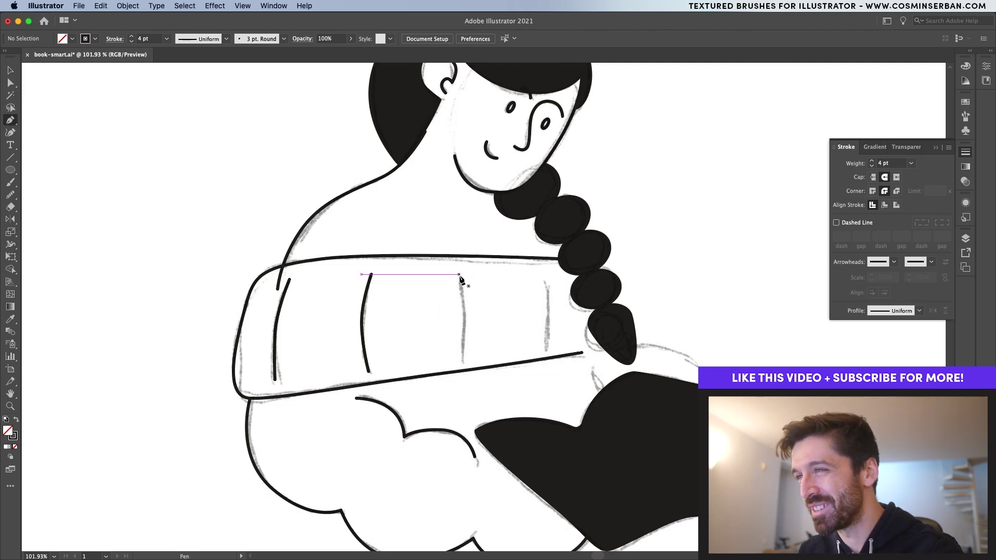
{"action": "left_click", "coordinate": [456, 274]}
{"action": "left_click_drag", "start_coordinate": [461, 383], "coordinate": [456, 391]}
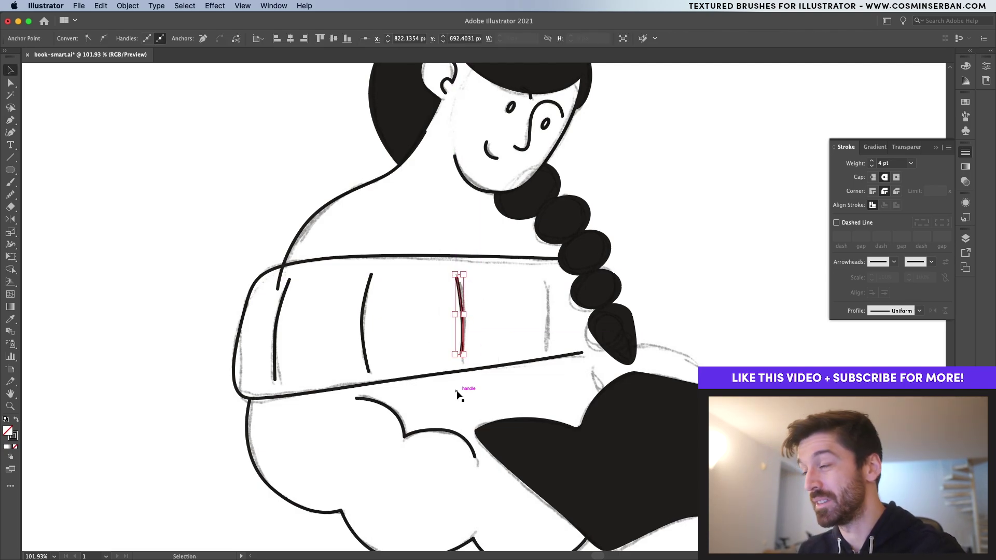
{"action": "key", "text": "Escape"}
{"action": "left_click", "coordinate": [545, 274]}
{"action": "left_click_drag", "start_coordinate": [549, 344], "coordinate": [544, 373]}
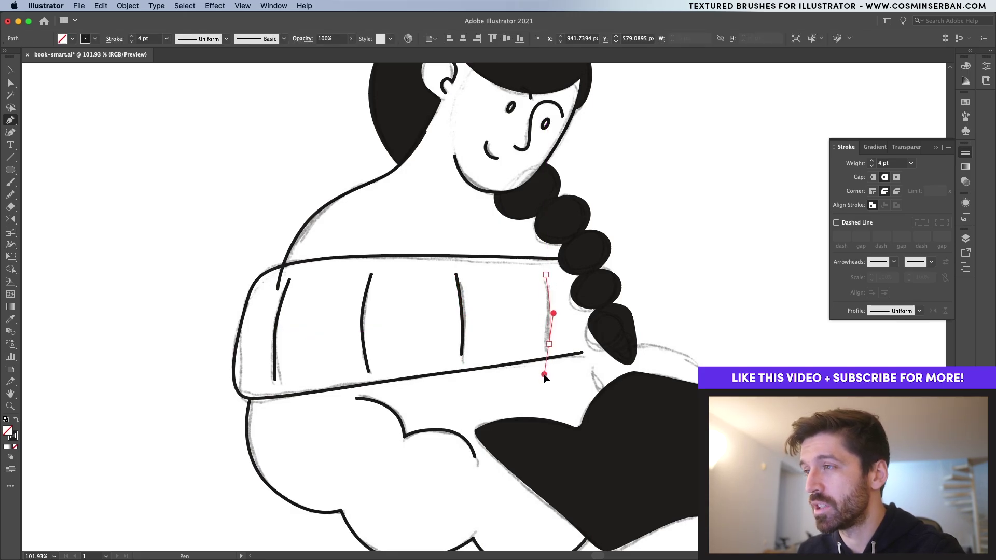
{"action": "key", "text": "Escape"}
{"action": "key", "text": "v"}
Hide the sketch layer, Layer 1, leaving only the vector artwork on display.
{"action": "scroll", "coordinate": [507, 311], "scroll_direction": "down", "scroll_amount": 4}
{"action": "scroll", "coordinate": [540, 338], "scroll_direction": "right", "scroll_amount": 5}
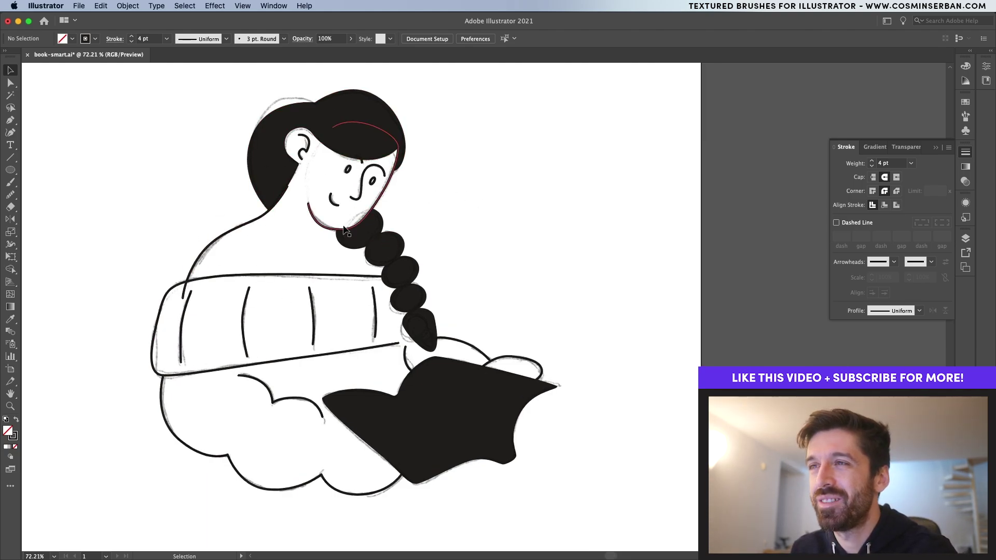
{"action": "left_click", "coordinate": [966, 239]}
{"action": "left_click", "coordinate": [837, 251]}
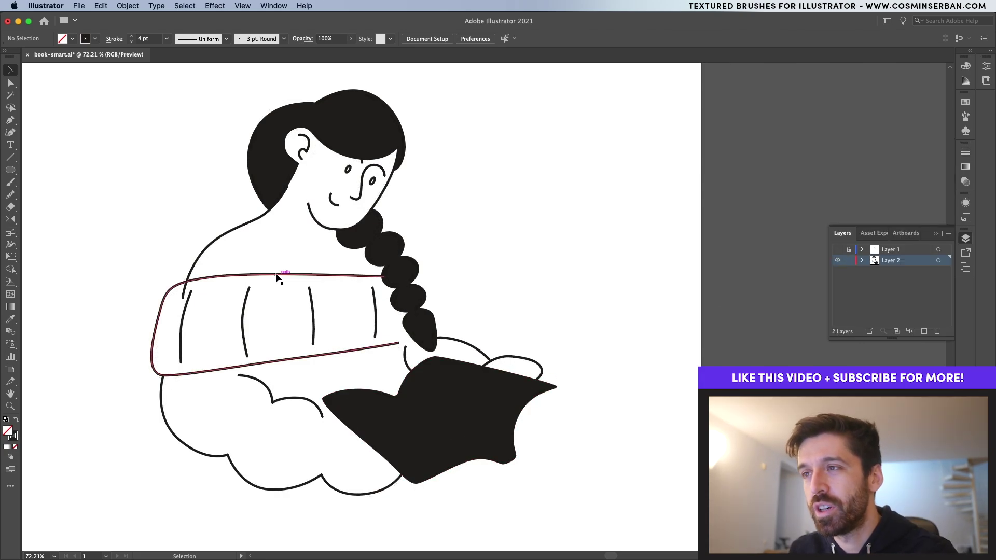
Select all matching 4 pt outlines with the Magic Wand, raise their stroke weight to 7 pt, and deselect.
{"action": "left_click", "coordinate": [227, 238]}
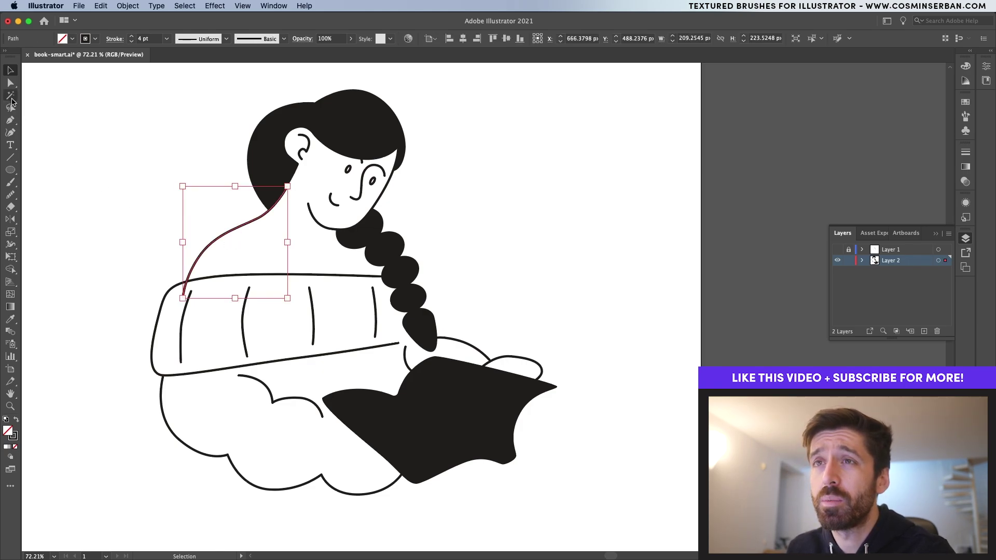
{"action": "left_click", "coordinate": [11, 99]}
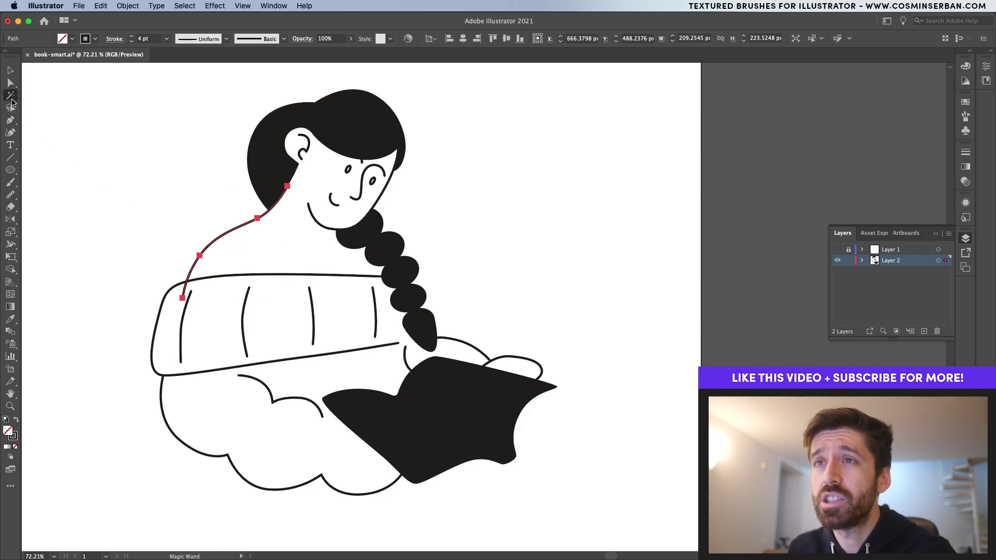
{"action": "left_click", "coordinate": [204, 251]}
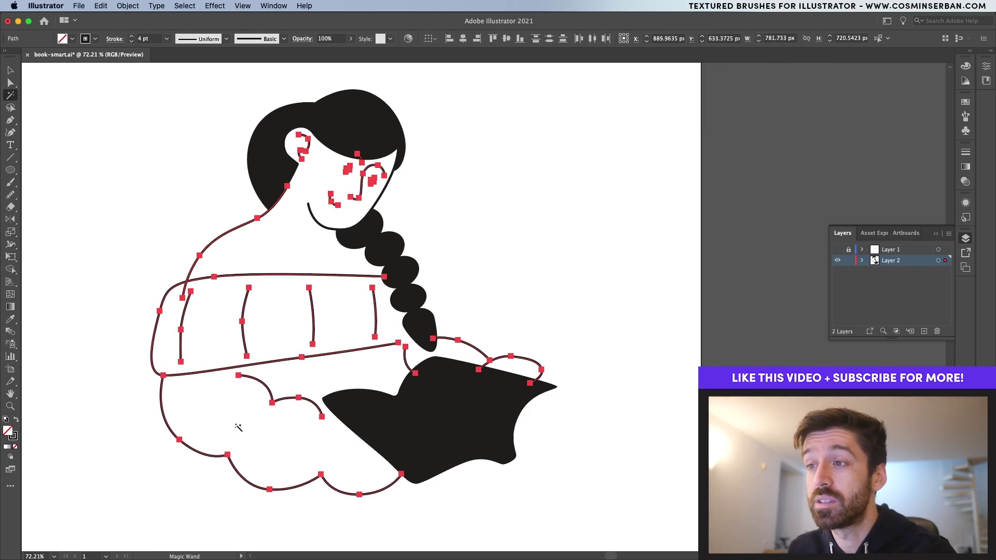
{"action": "left_click", "coordinate": [132, 37]}
{"action": "left_click", "coordinate": [132, 37]}
{"action": "left_click", "coordinate": [133, 37]}
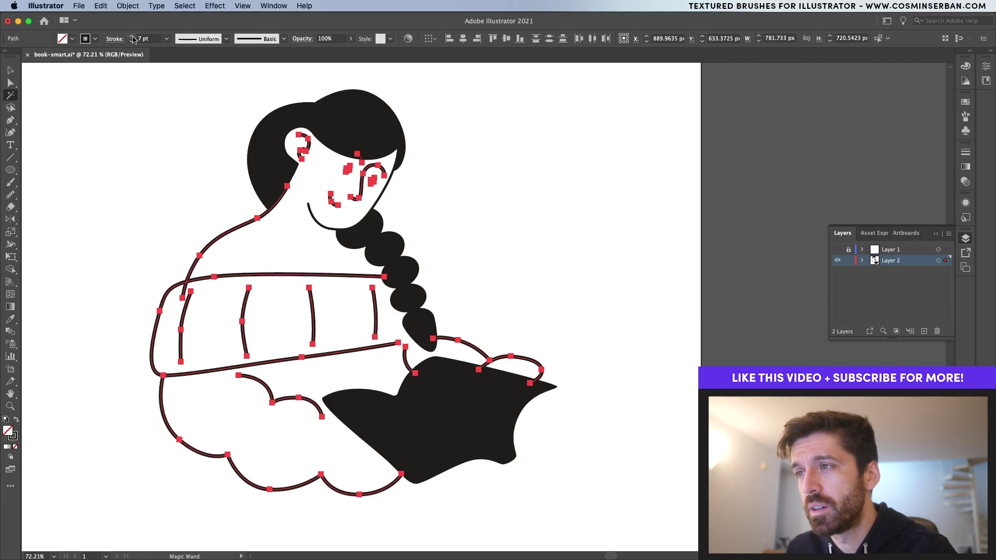
{"action": "key", "text": "v"}
{"action": "key", "text": "super+shift+a"}
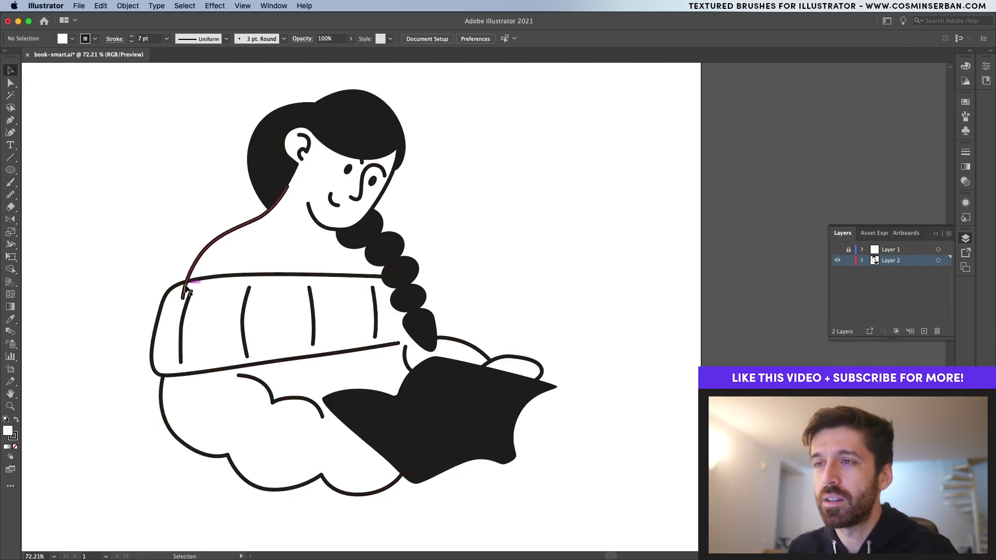
Remove the end of the shoulder line that overlaps the sleeve using the Shape Builder.
{"action": "scroll", "coordinate": [186, 290], "scroll_direction": "up", "scroll_amount": 5}
{"action": "left_click_drag", "start_coordinate": [142, 234], "coordinate": [231, 294]}
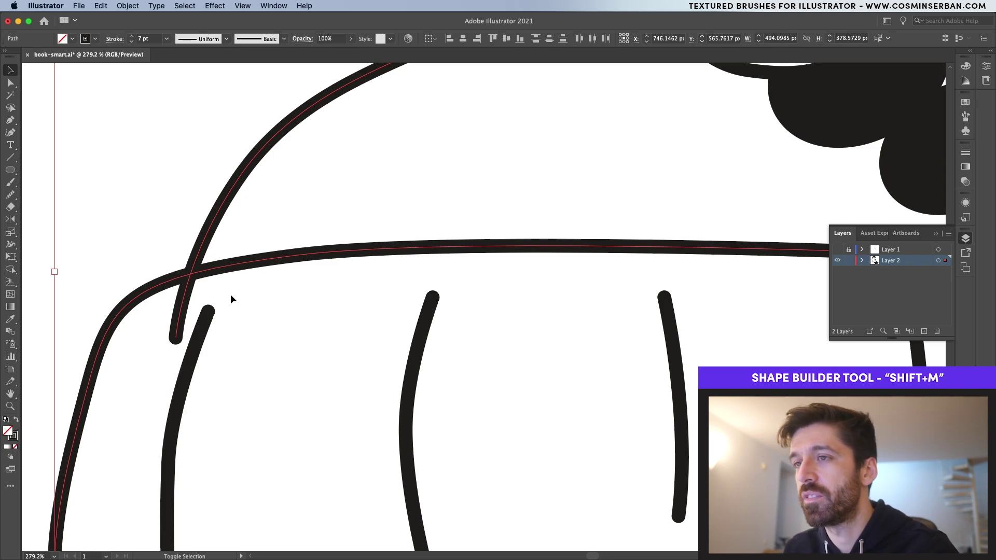
{"action": "key", "text": "shift+m"}
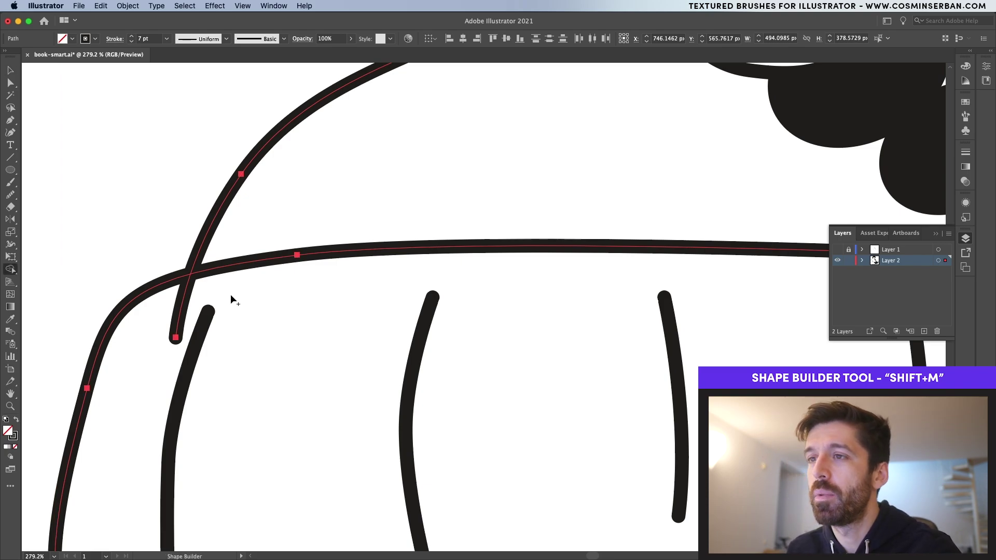
{"action": "left_click", "coordinate": [178, 335], "text": "alt"}
{"action": "key", "text": "ctrl+0"}
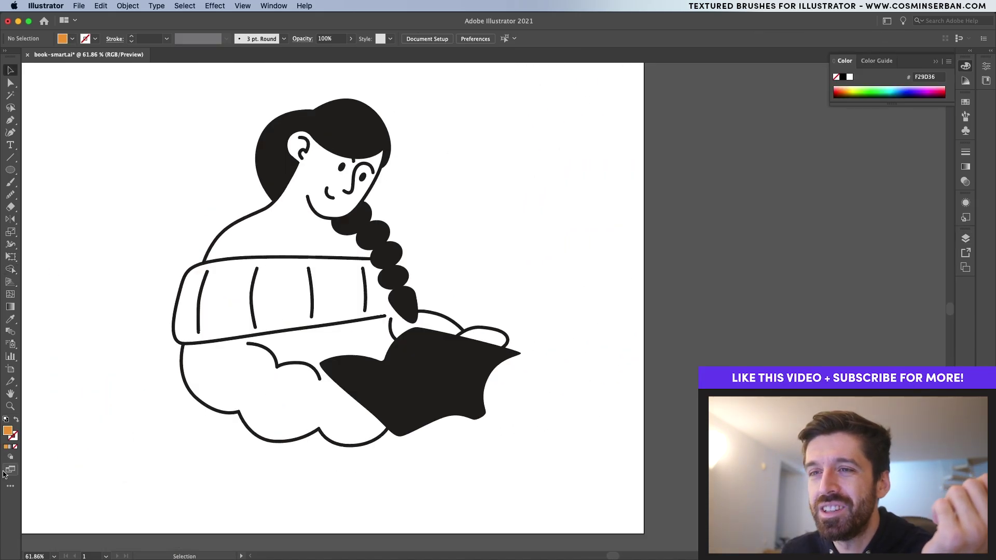
Set the fill colour to purple, hex 7037EF.
{"action": "double_click", "coordinate": [8, 431]}
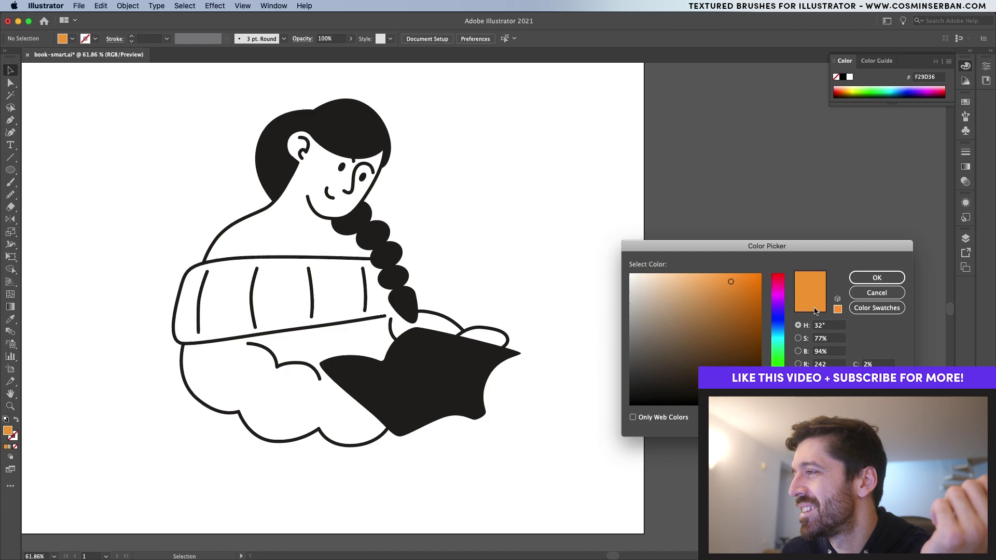
{"action": "left_click_drag", "start_coordinate": [783, 332], "coordinate": [783, 312]}
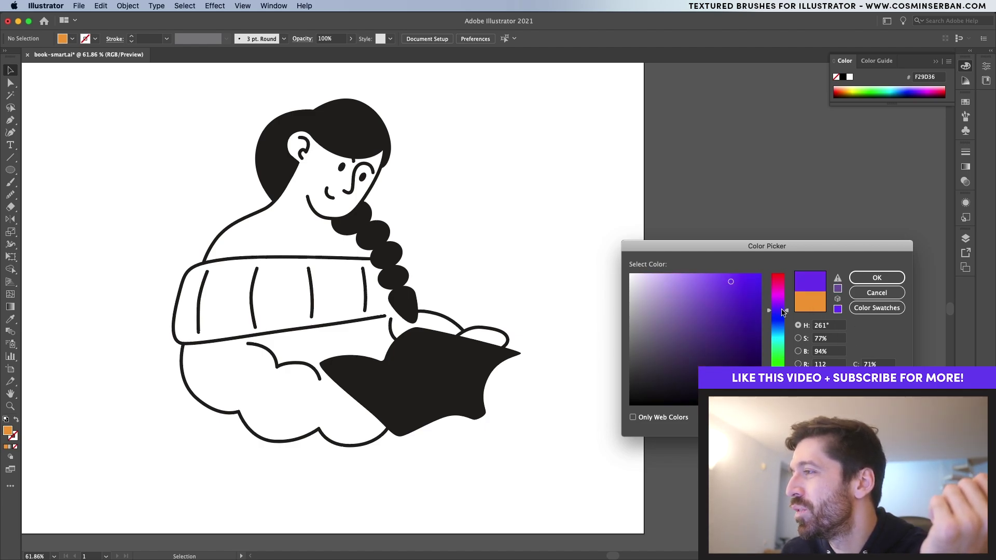
{"action": "left_click", "coordinate": [879, 278]}
Draw a flat purple ellipse about 738 by 105 px across the sleeve and send it to the back.
{"action": "key", "text": "l"}
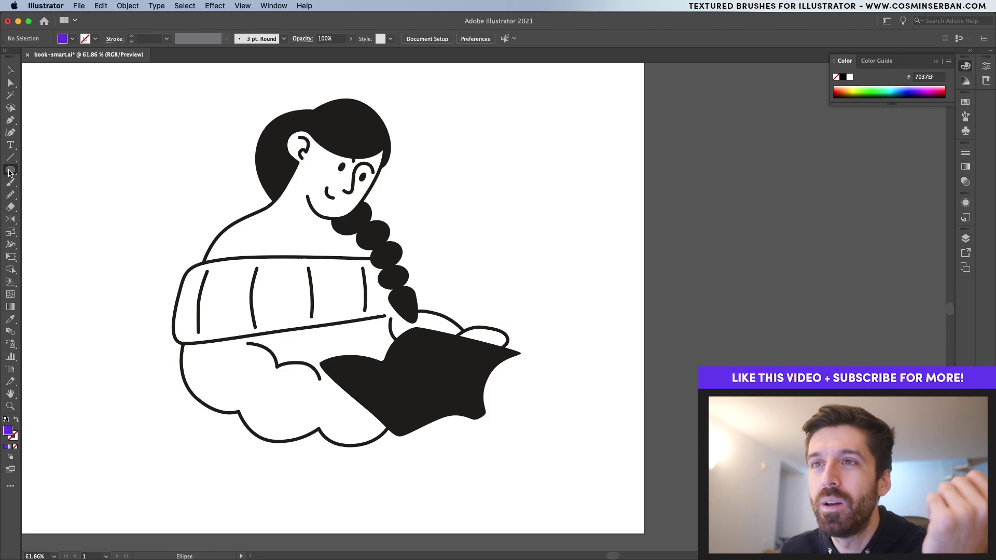
{"action": "mouse_move", "coordinate": [148, 254]}
{"action": "left_mouse_down"}
{"action": "mouse_move", "coordinate": [436, 276]}
{"action": "mouse_move", "coordinate": [462, 298]}
{"action": "left_mouse_up"}
{"action": "key", "text": "v"}
{"action": "right_click", "coordinate": [396, 282]}
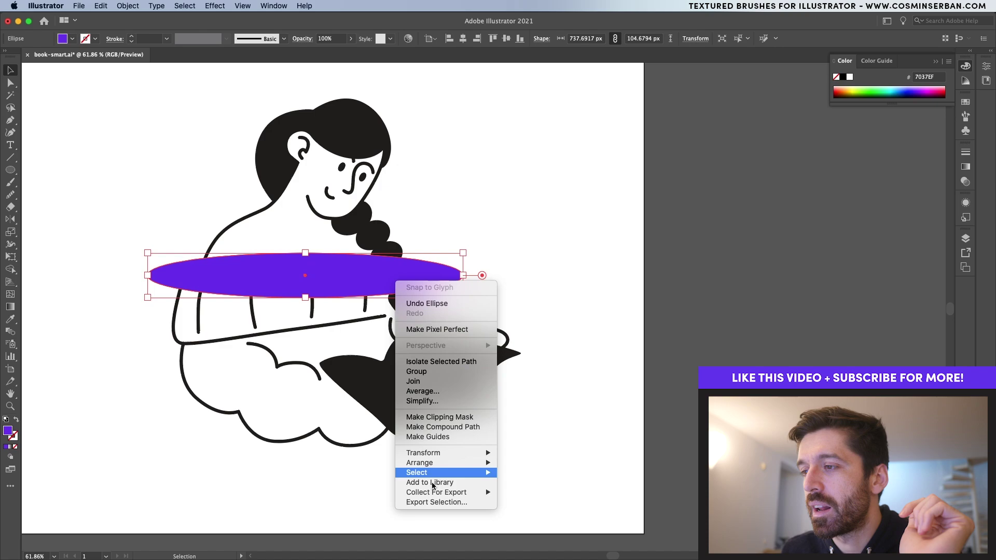
{"action": "mouse_move", "coordinate": [448, 462]}
{"action": "left_click", "coordinate": [515, 495]}
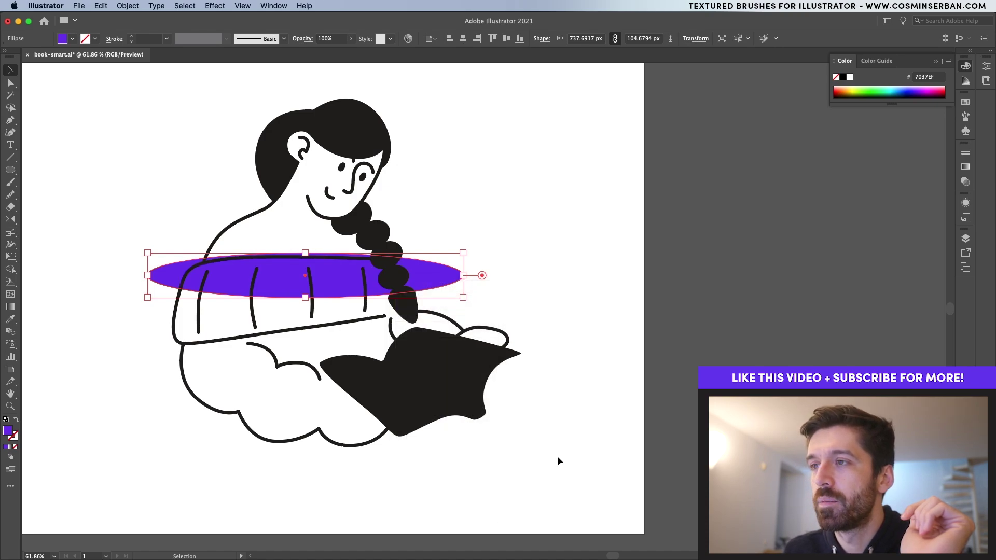
Move the purple ellipse slightly lower across the sleeve and deselect it.
{"action": "left_click", "coordinate": [557, 455]}
{"action": "left_click_drag", "start_coordinate": [438, 272], "coordinate": [437, 275]}
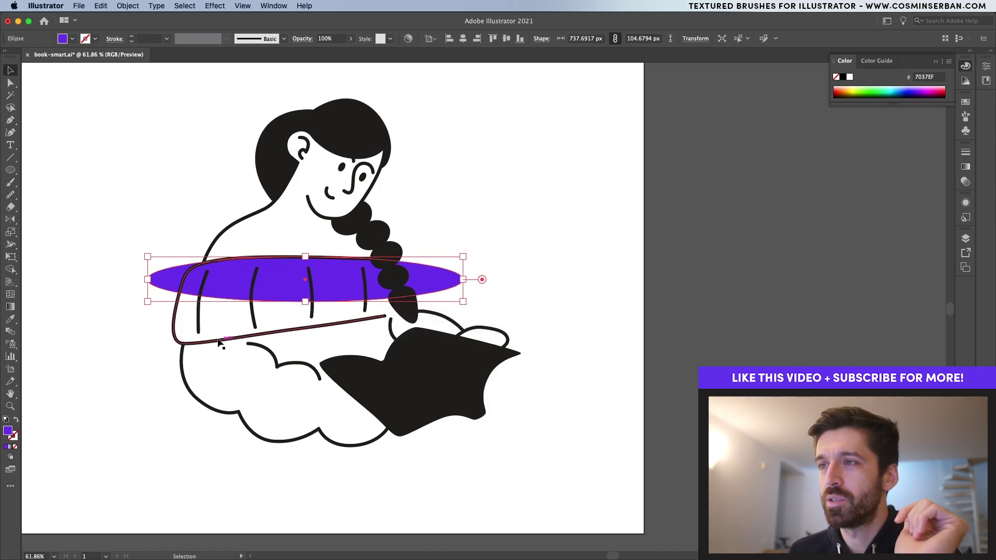
{"action": "scroll", "coordinate": [229, 337], "scroll_direction": "down", "scroll_amount": 2}
{"action": "left_click", "coordinate": [96, 430]}
{"action": "scroll", "coordinate": [96, 427], "scroll_direction": "left", "scroll_amount": 3}
{"action": "scroll", "coordinate": [96, 427], "scroll_direction": "up", "scroll_amount": 1}
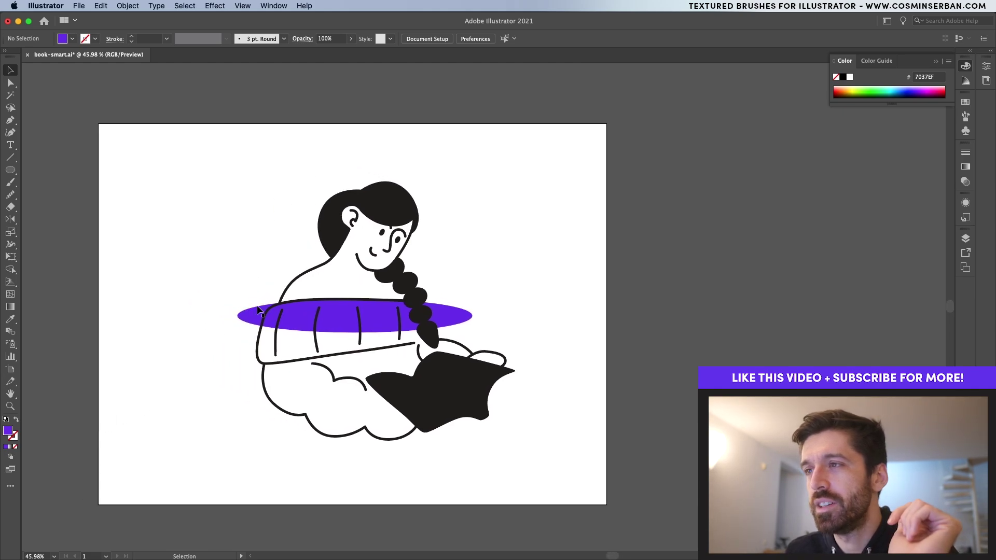
Draw a closed purple cup body about 740 by 436 px with the Pen tool, hanging from both ends of the ellipse.
{"action": "key", "text": "p"}
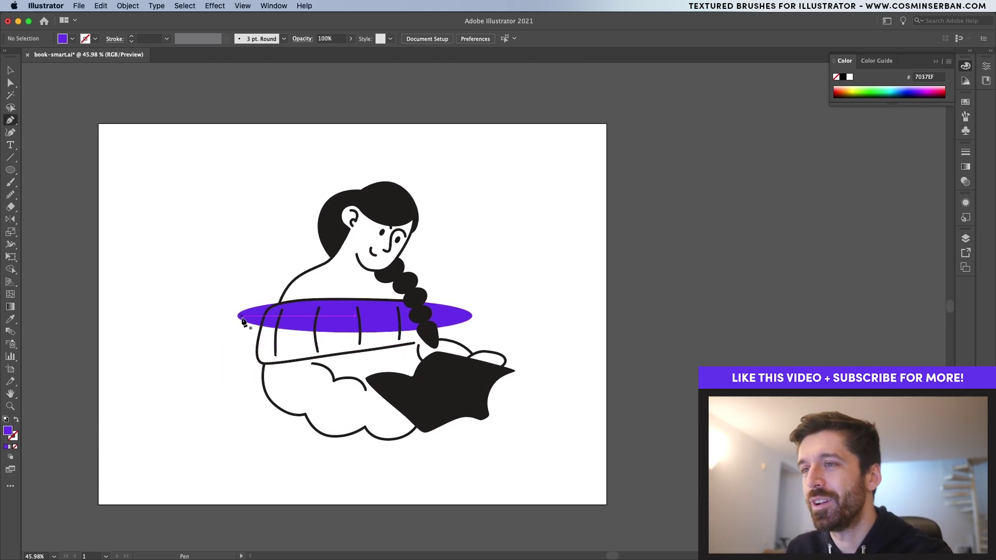
{"action": "left_click_drag", "start_coordinate": [237, 316], "coordinate": [237, 363]}
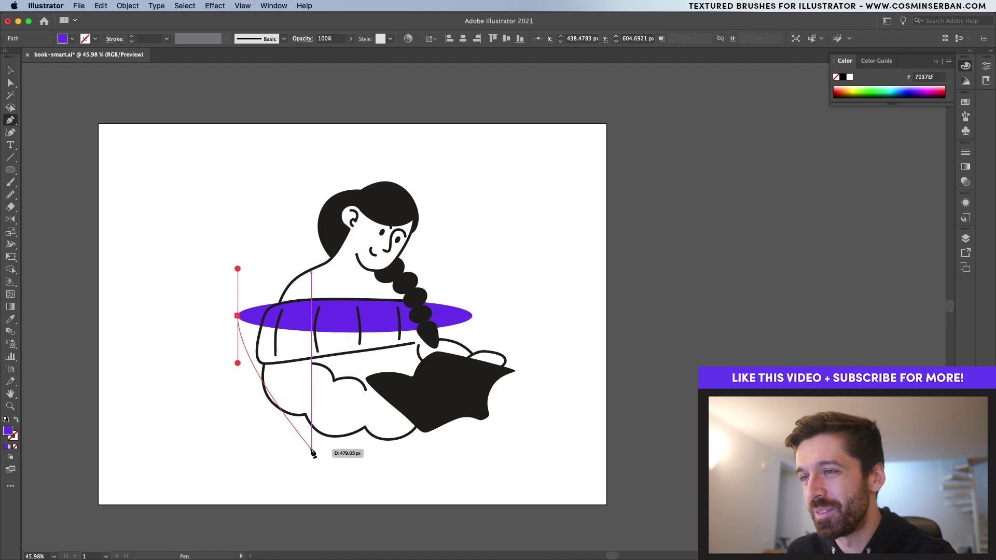
{"action": "left_click_drag", "start_coordinate": [312, 448], "coordinate": [369, 460]}
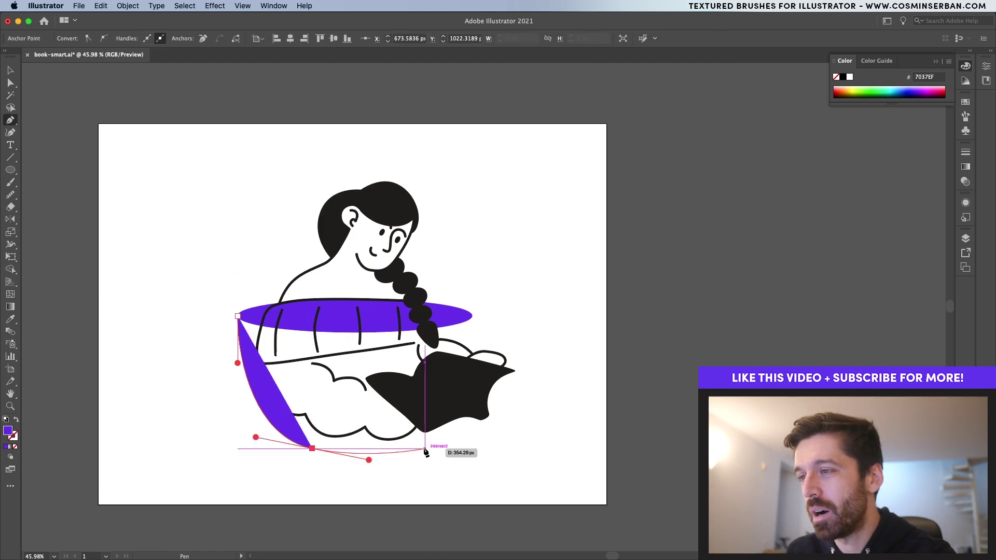
{"action": "left_click_drag", "start_coordinate": [425, 447], "coordinate": [442, 439]}
{"action": "left_click_drag", "start_coordinate": [471, 315], "coordinate": [466, 262]}
{"action": "left_click", "coordinate": [471, 316]}
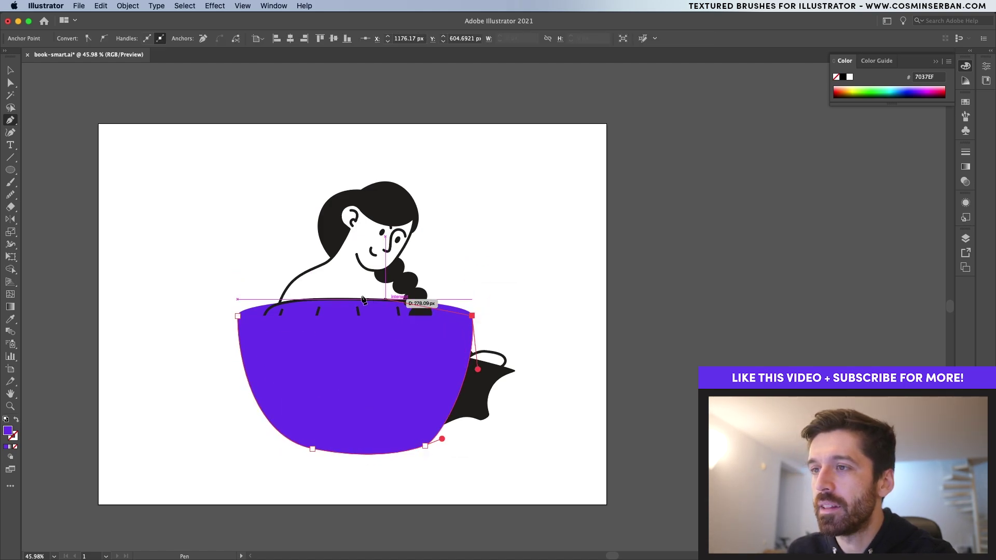
{"action": "left_click", "coordinate": [235, 316]}
Send the purple cup body to the back behind the girl's outlines and deselect it.
{"action": "key", "text": "v"}
{"action": "right_click", "coordinate": [360, 329]}
{"action": "mouse_move", "coordinate": [409, 511]}
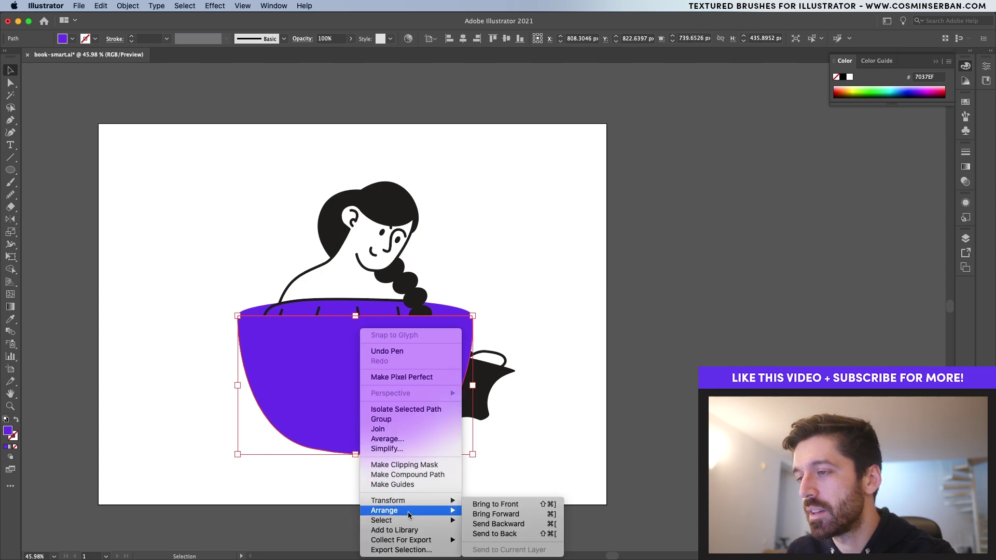
{"action": "left_click", "coordinate": [498, 534]}
{"action": "left_click", "coordinate": [507, 462]}
Draw a purple circle about 320 by 325 px with the Curvature tool, overlapping the cup's side beside the sleeve as a handle.
{"action": "key", "text": "a"}
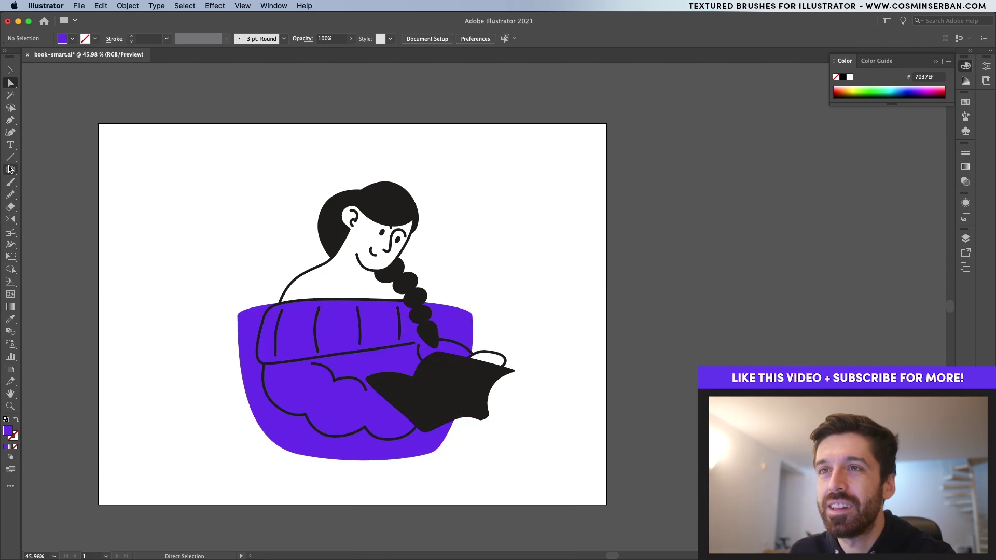
{"action": "left_click", "coordinate": [11, 134]}
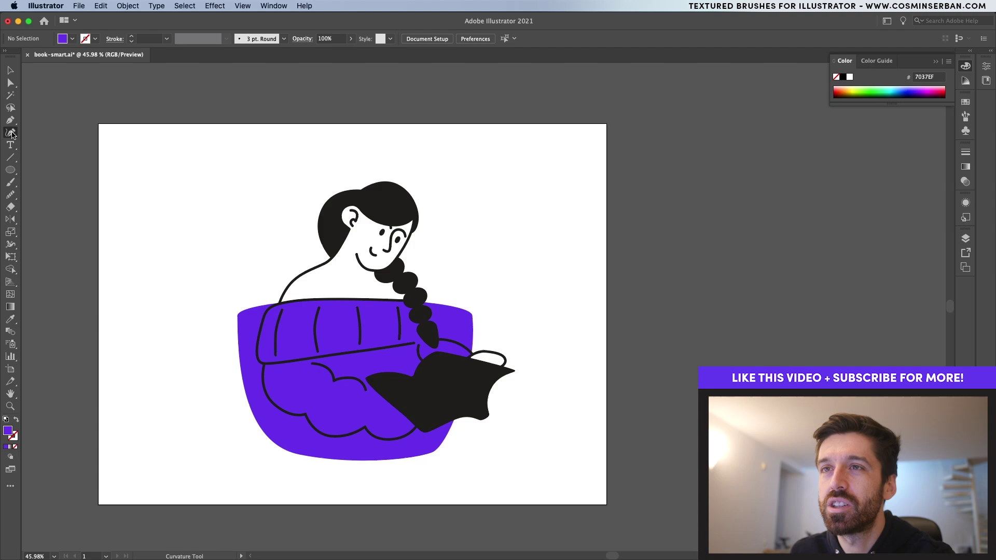
{"action": "left_click", "coordinate": [253, 335]}
{"action": "left_click", "coordinate": [190, 325]}
{"action": "left_click", "coordinate": [180, 410]}
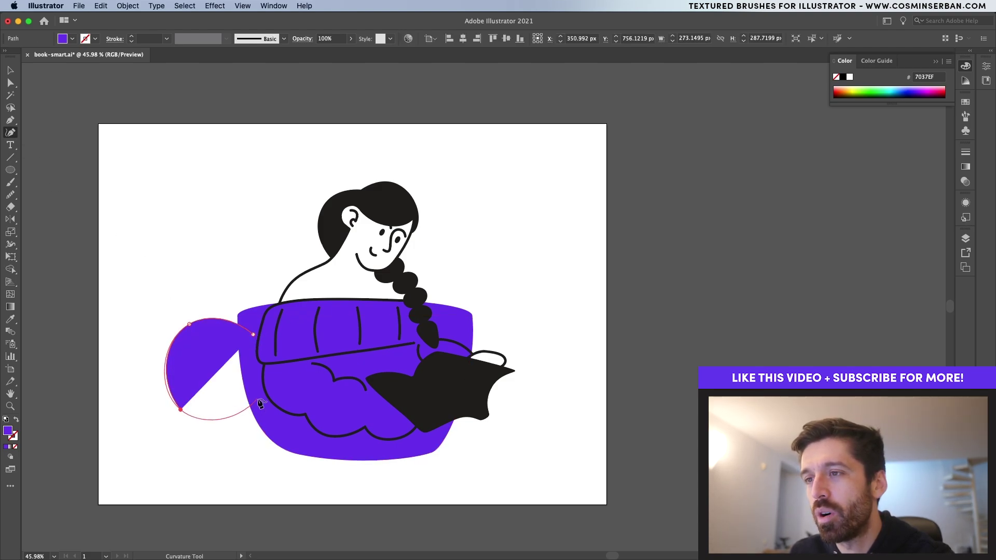
{"action": "left_click", "coordinate": [253, 334]}
{"action": "key", "text": "v"}
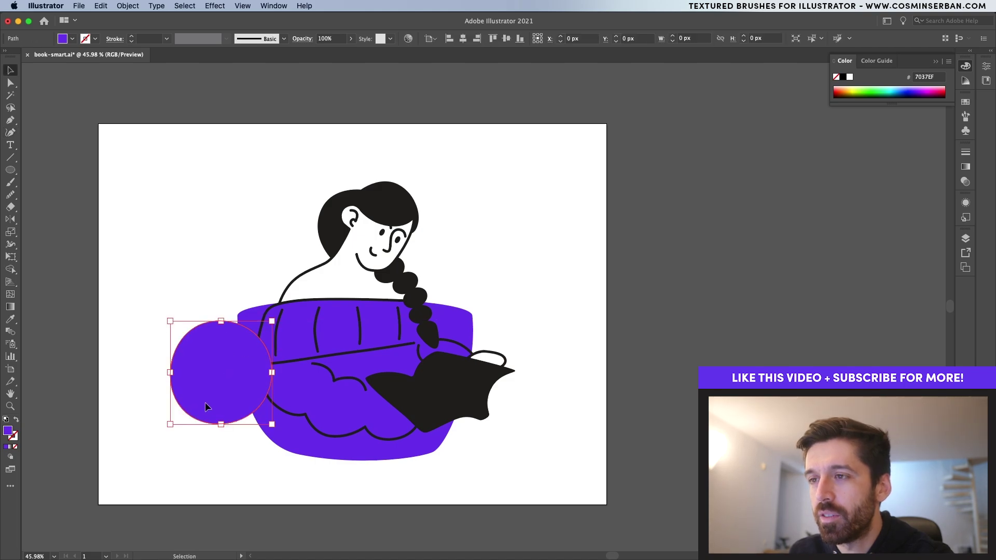
Send the handle circle and the cup body together to the back and deselect them.
{"action": "left_click", "coordinate": [303, 450], "text": "shift"}
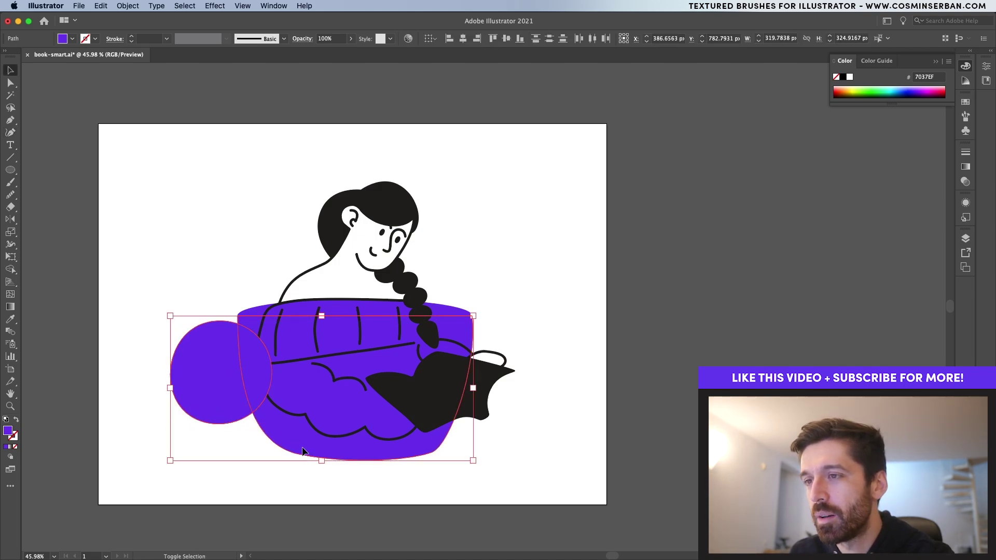
{"action": "right_click", "coordinate": [303, 451]}
{"action": "mouse_move", "coordinate": [333, 507]}
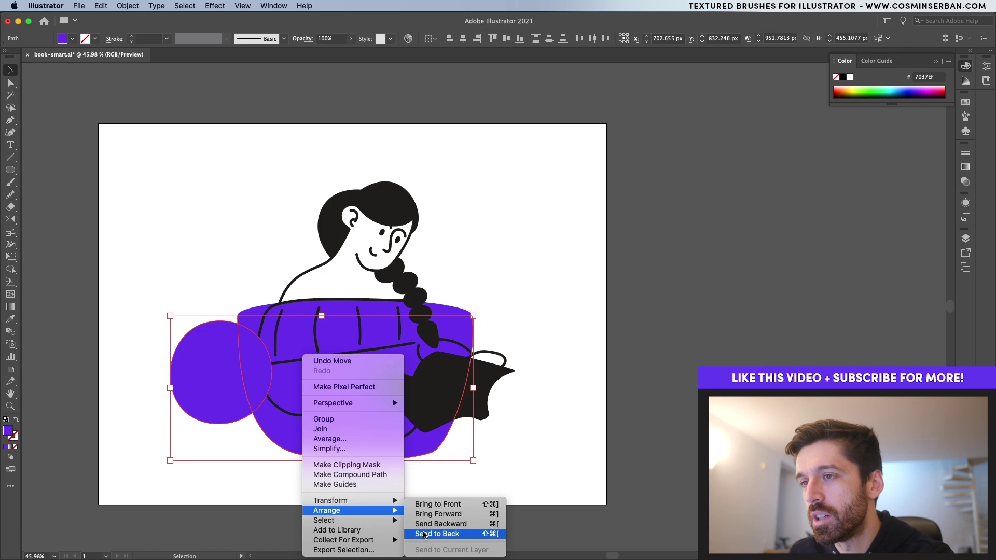
{"action": "left_click", "coordinate": [444, 532]}
{"action": "left_click", "coordinate": [223, 478]}
Duplicate the handle circle in front of itself and scale the copy down to about 172 by 175 px inside it.
{"action": "left_click", "coordinate": [221, 393]}
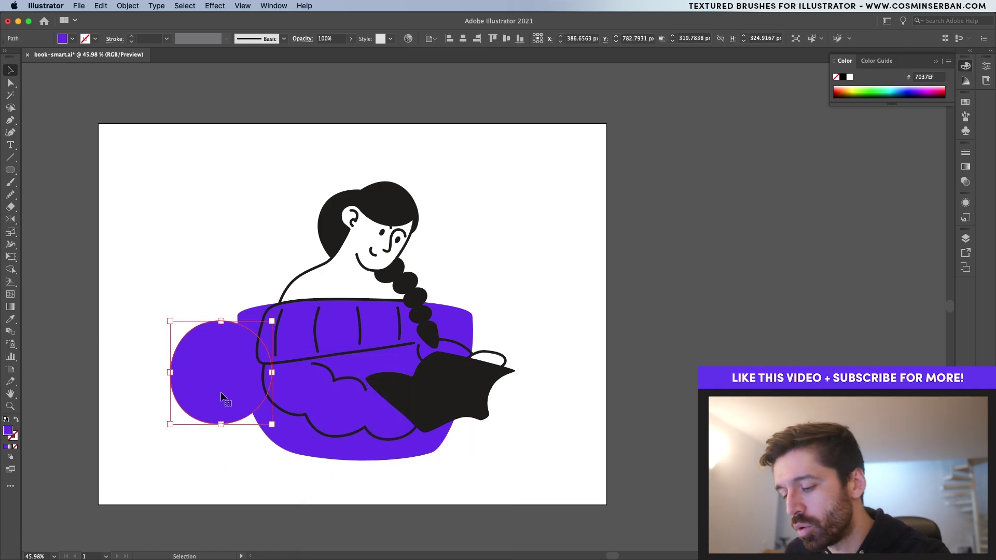
{"action": "key", "text": "a"}
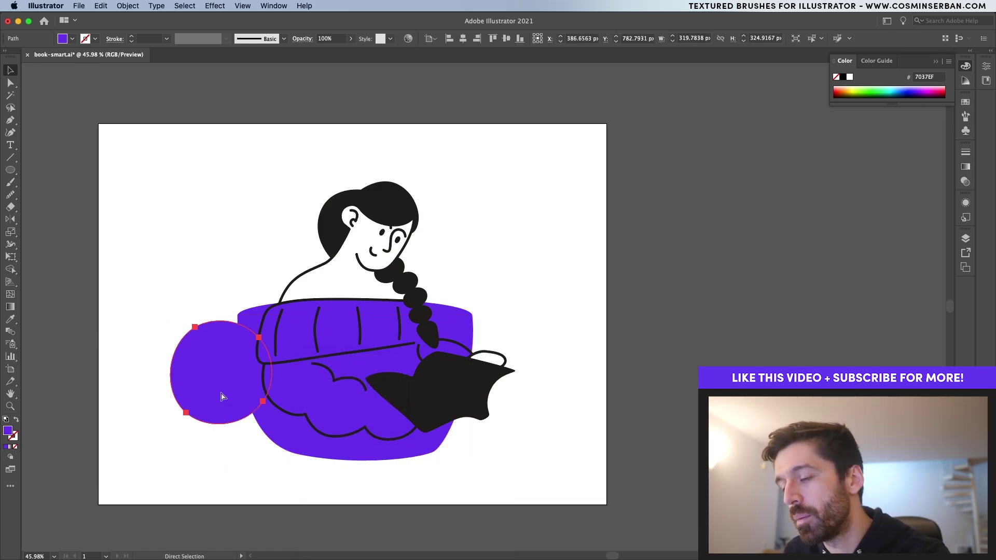
{"action": "key", "text": "super+c"}
{"action": "key", "text": "super+f"}
{"action": "left_click_drag", "start_coordinate": [272, 424], "coordinate": [235, 378]}
Fill the inner handle circle with white sampled from the artboard using the Eyedropper and deselect it.
{"action": "key", "text": "i"}
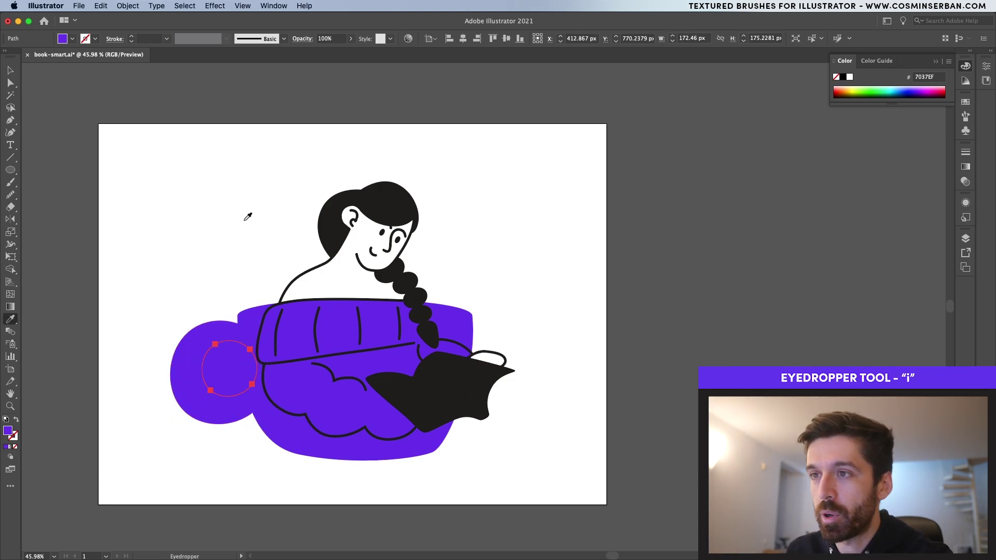
{"action": "left_click", "coordinate": [246, 220]}
{"action": "key", "text": "v"}
{"action": "left_click", "coordinate": [244, 222]}
Send both handle circles to the back behind the cup body and deselect them.
{"action": "left_click", "coordinate": [234, 367]}
{"action": "left_click", "coordinate": [230, 422], "text": "shift"}
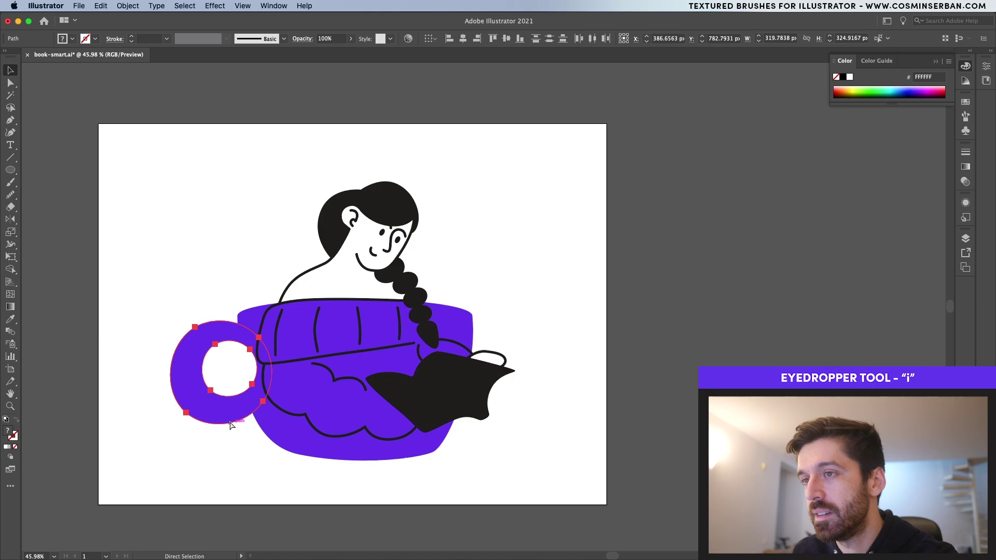
{"action": "key", "text": "super+shift+bracketleft"}
{"action": "left_click", "coordinate": [271, 453]}
Select both handle circles, scale them down together into a smaller handle, and deselect them.
{"action": "left_click_drag", "start_coordinate": [116, 484], "coordinate": [159, 407]}
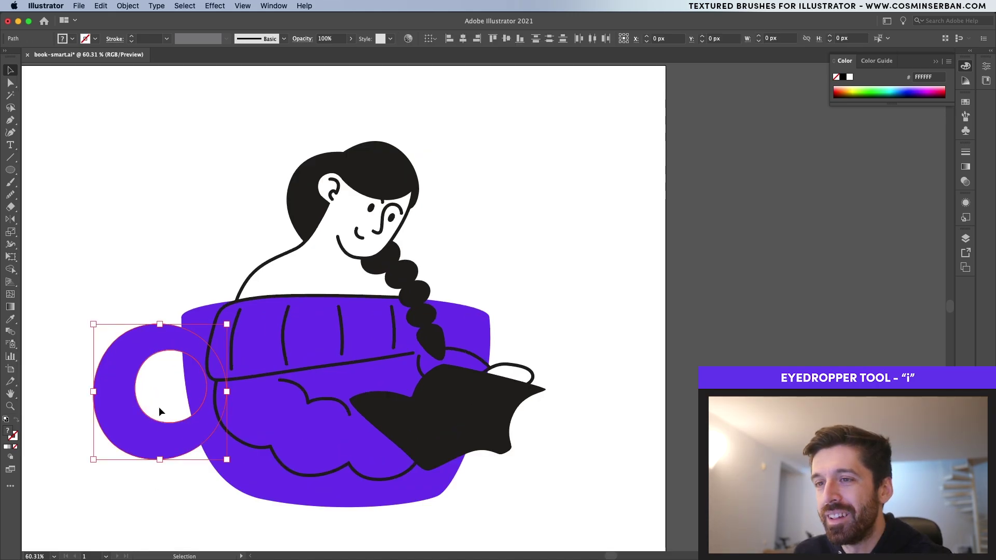
{"action": "left_click_drag", "start_coordinate": [93, 459], "coordinate": [116, 460]}
{"action": "left_click", "coordinate": [123, 474]}
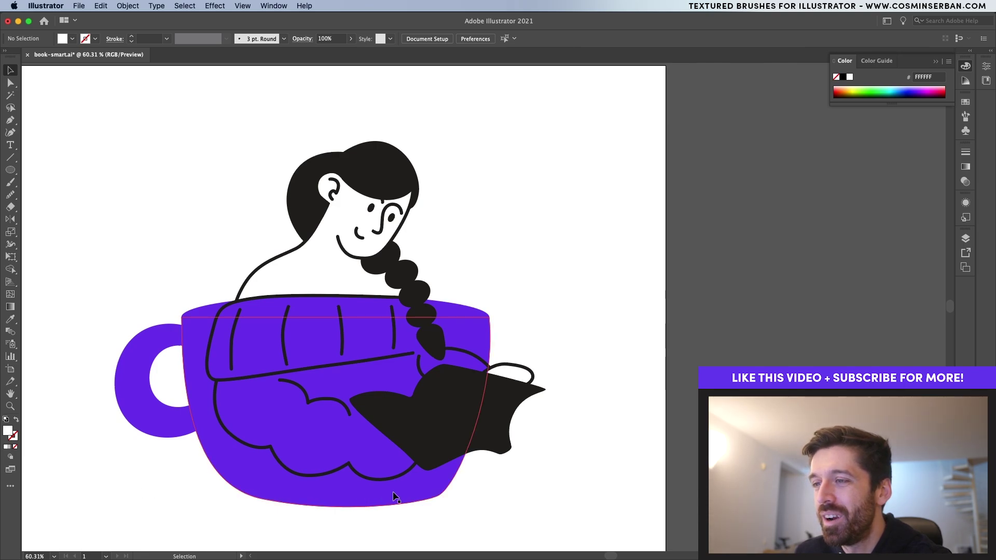
{"action": "key", "text": "super+0"}
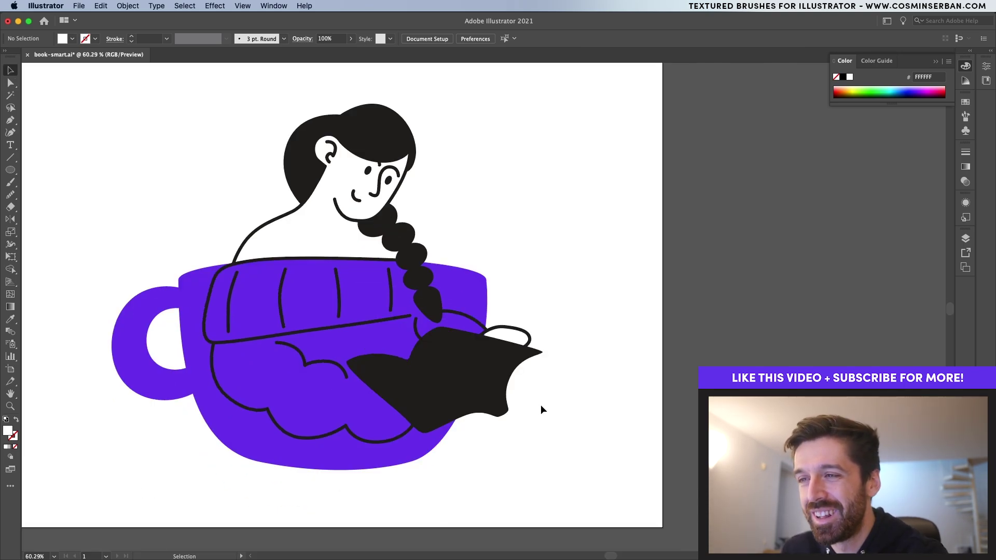